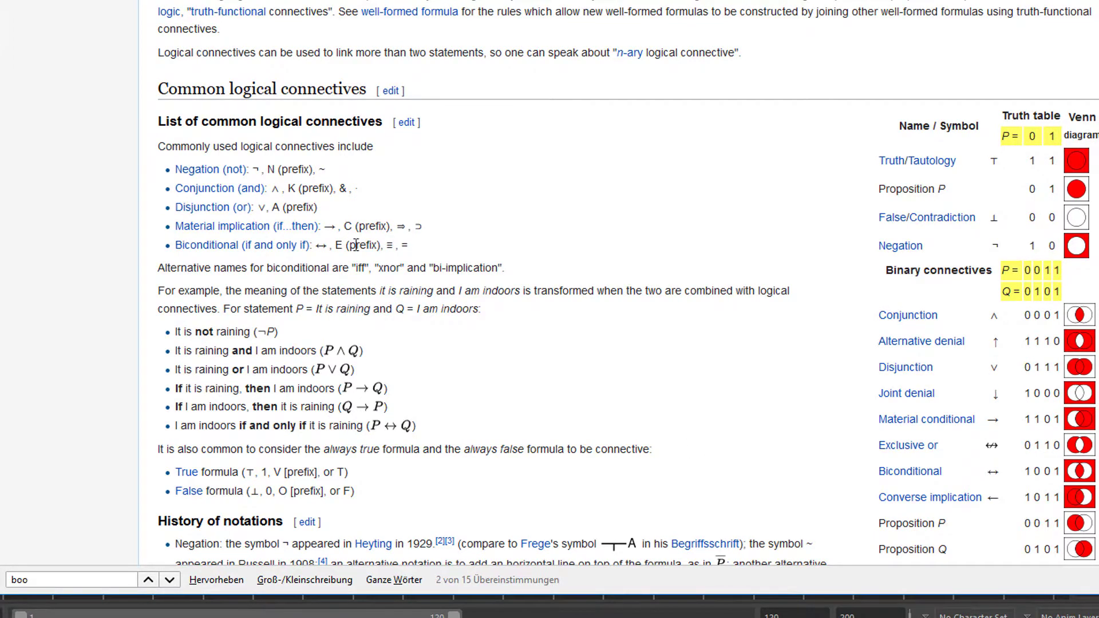
Scroll the Logical connective article down to its list of common logical connectives
scroll(605, 278, "up", 20)
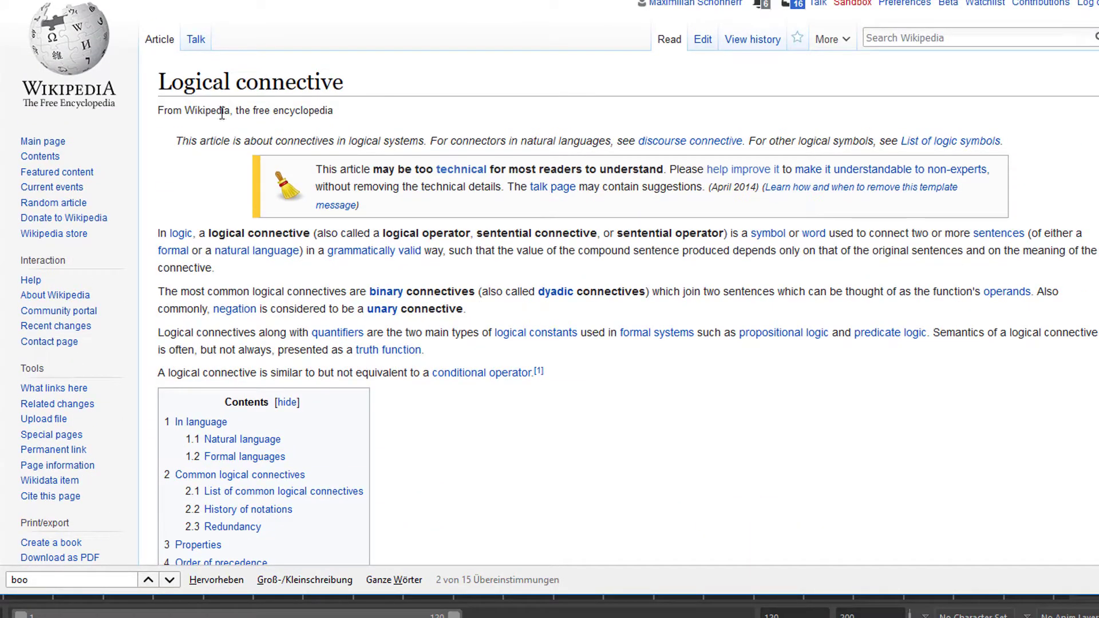
scroll(558, 425, "down", 10)
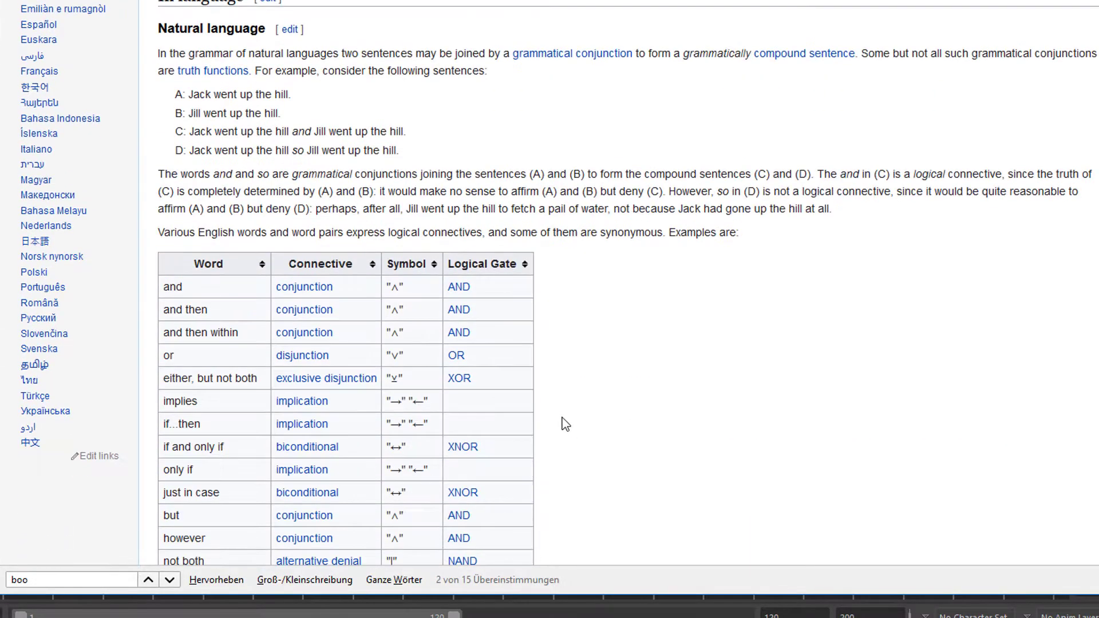
scroll(650, 425, "down", 12)
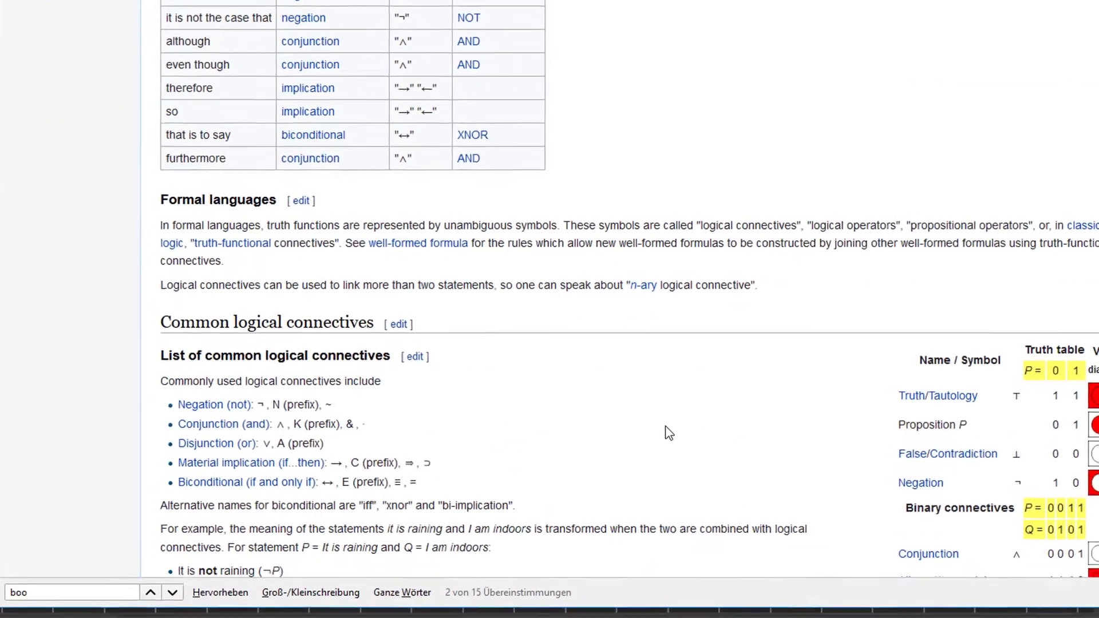
scroll(693, 450, "down", 2)
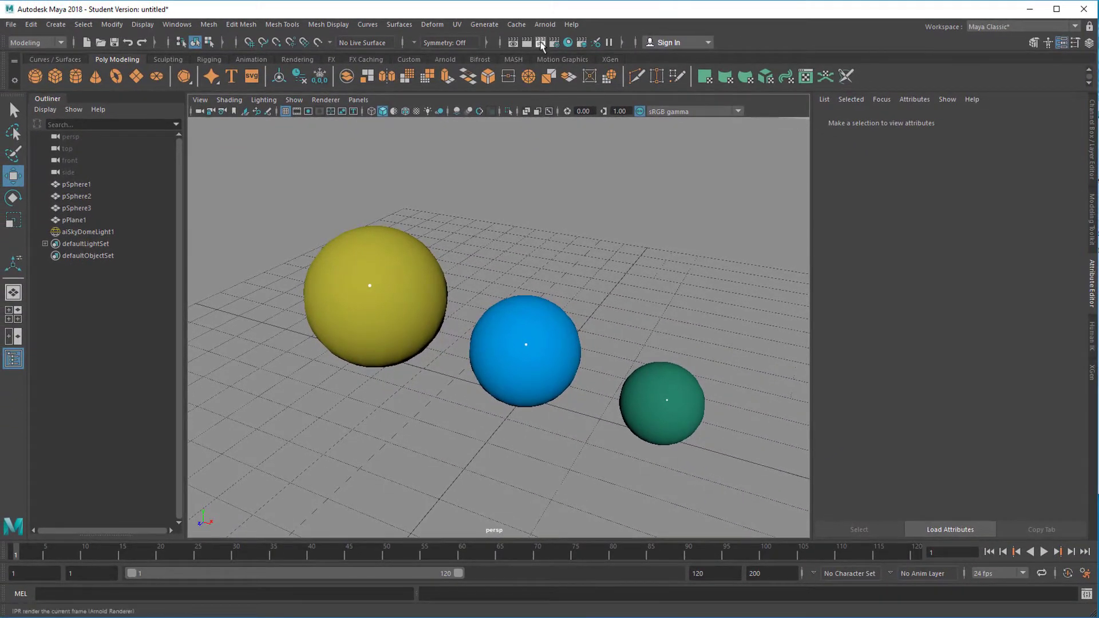
Render the current frame of the yellow, blue and green spheres with Arnold
left_click(544, 25)
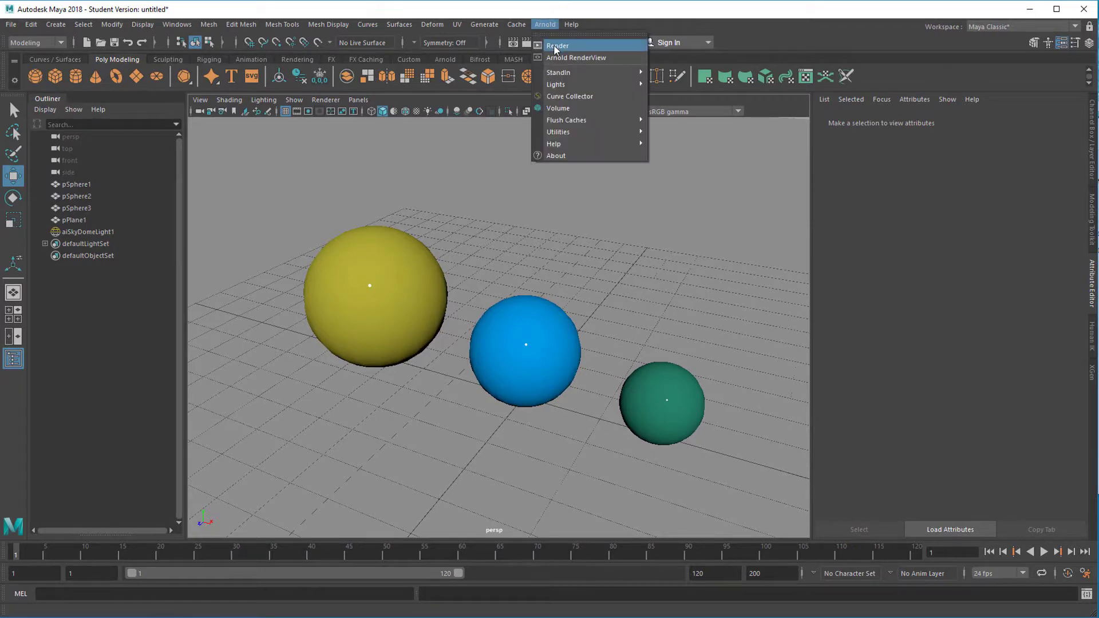
left_click(556, 48)
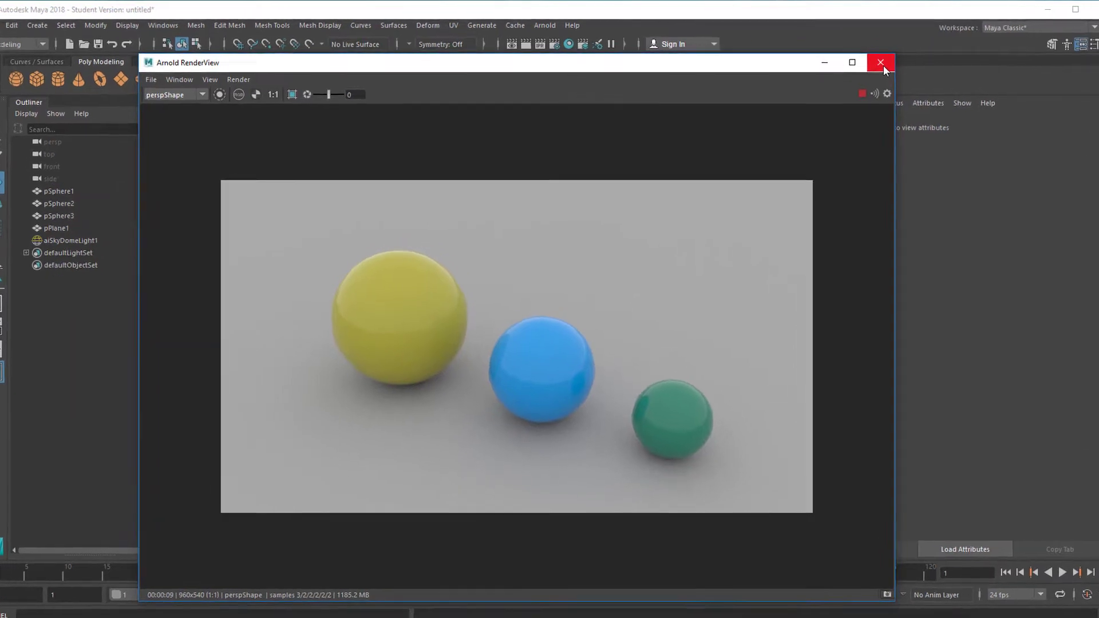
Close the Arnold RenderView and bring up the Mesh Booleans options Union, Difference and Intersection
left_click(871, 63)
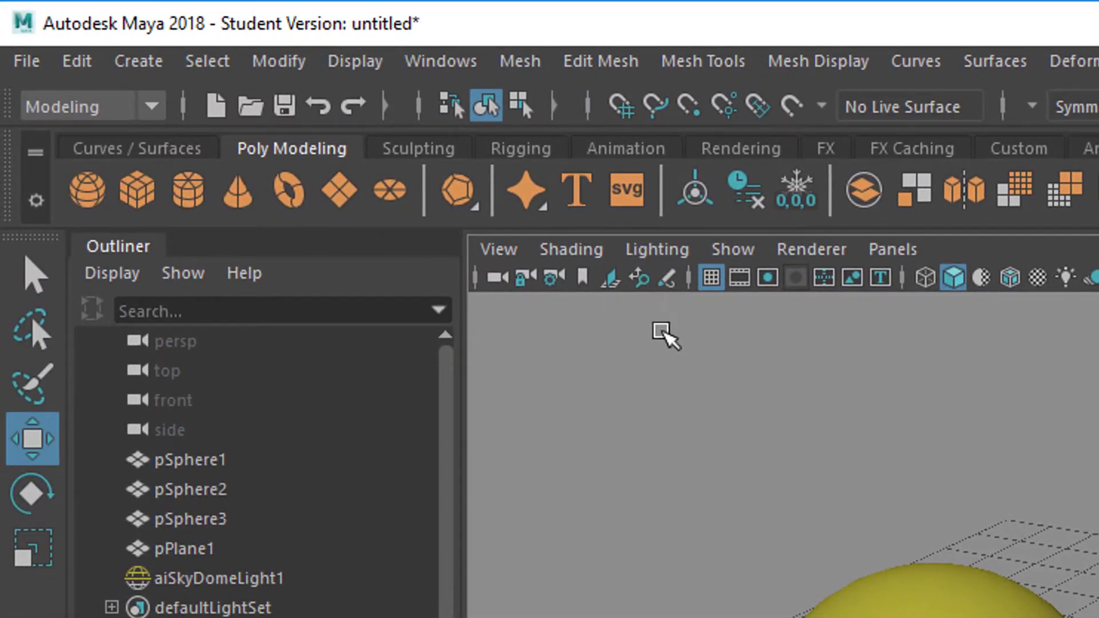
left_click(520, 61)
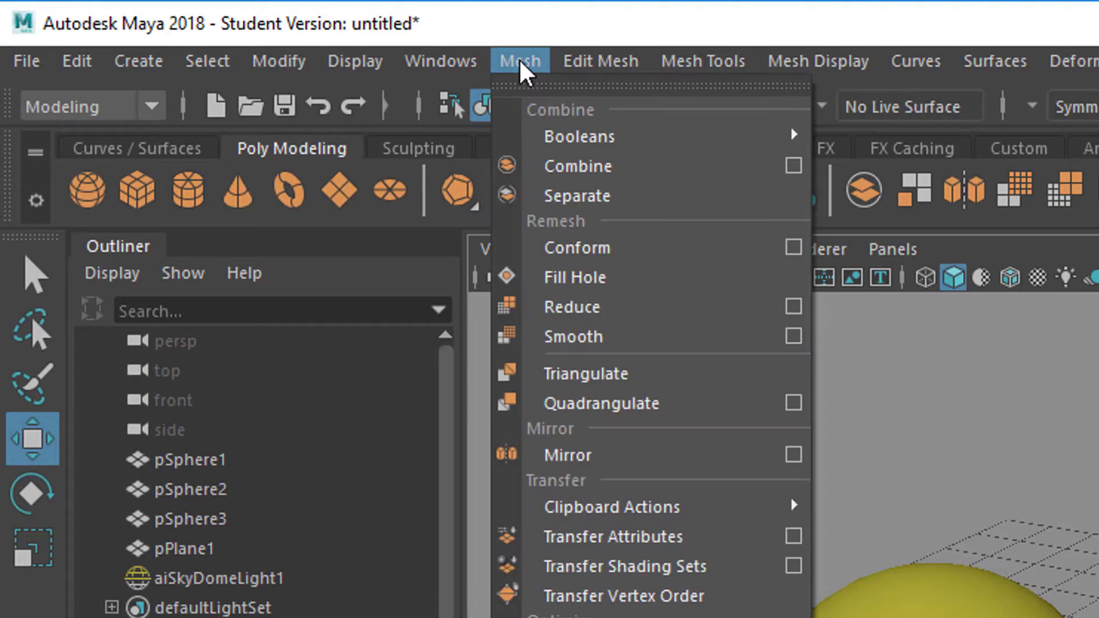
mouse_move(565, 134)
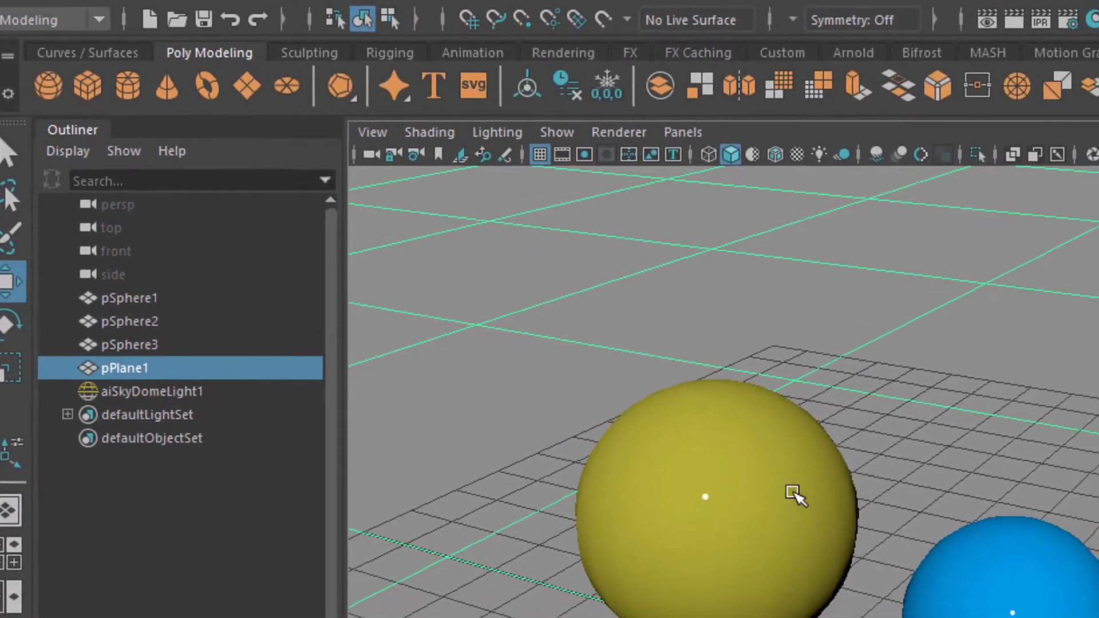
Try selecting the spheres and ground plane, finishing with the yellow sphere selected
left_click(932, 612)
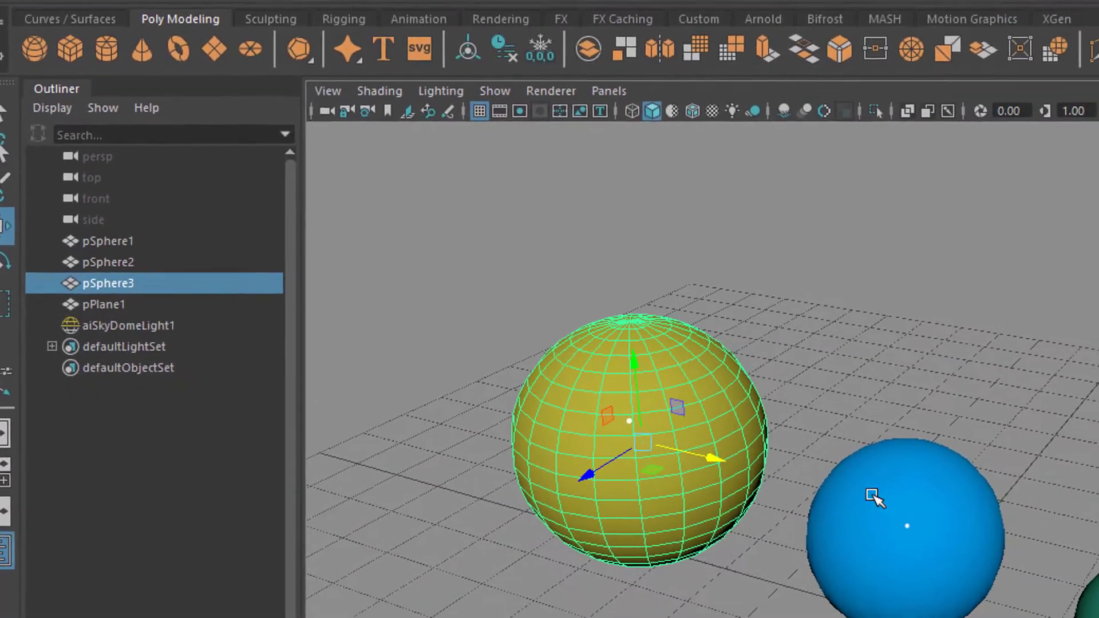
left_click(847, 457, "shift")
left_click(1036, 535, "shift")
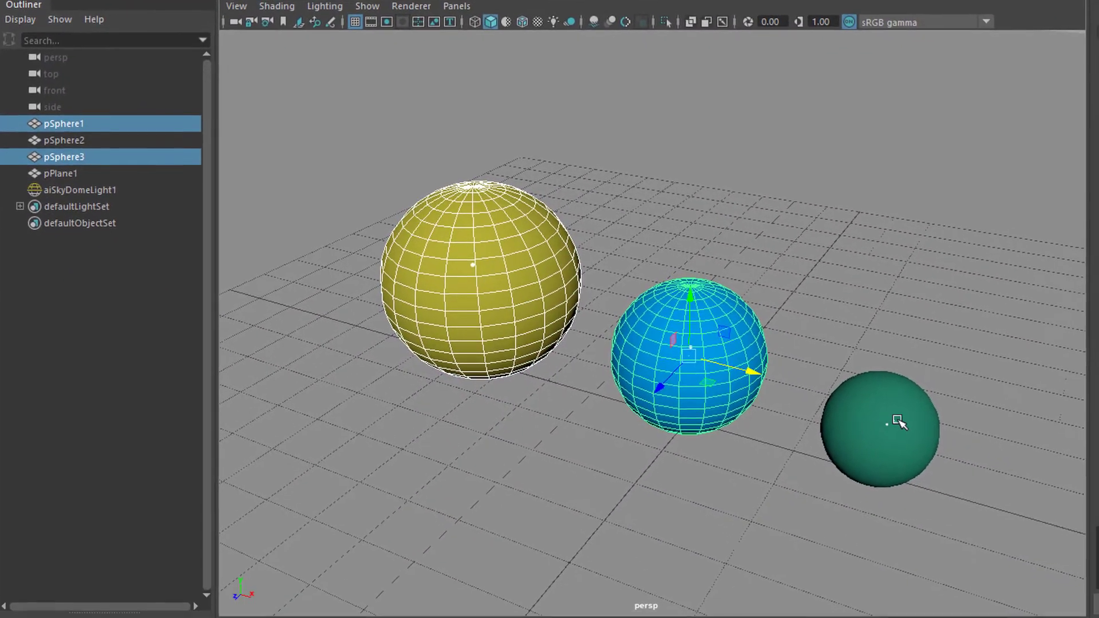
left_click(1042, 471, "shift")
left_click(796, 233)
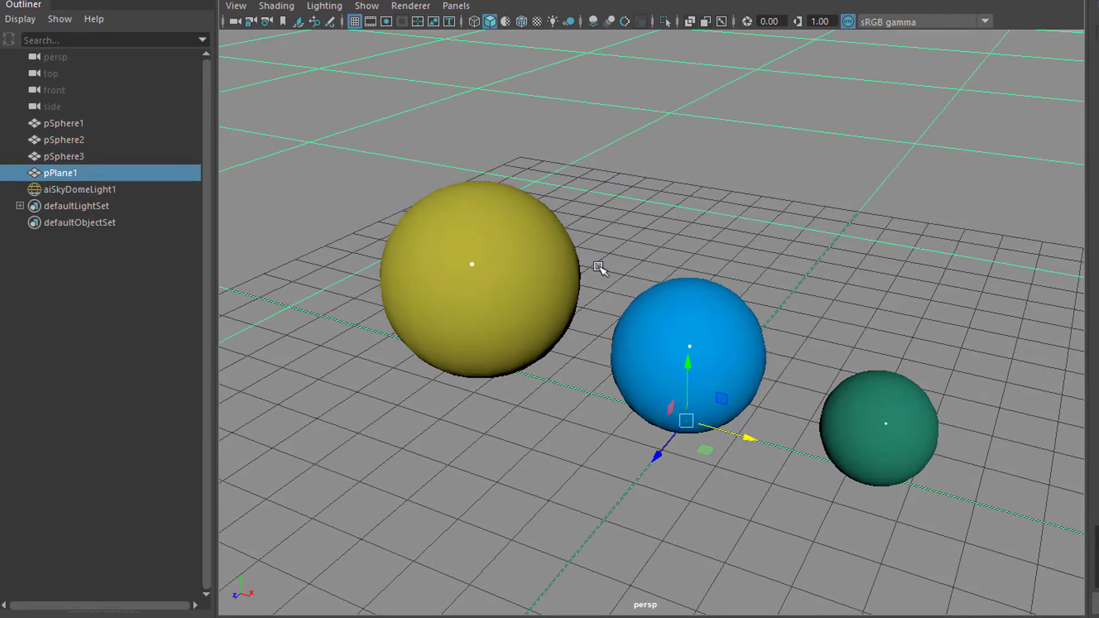
left_click(506, 259)
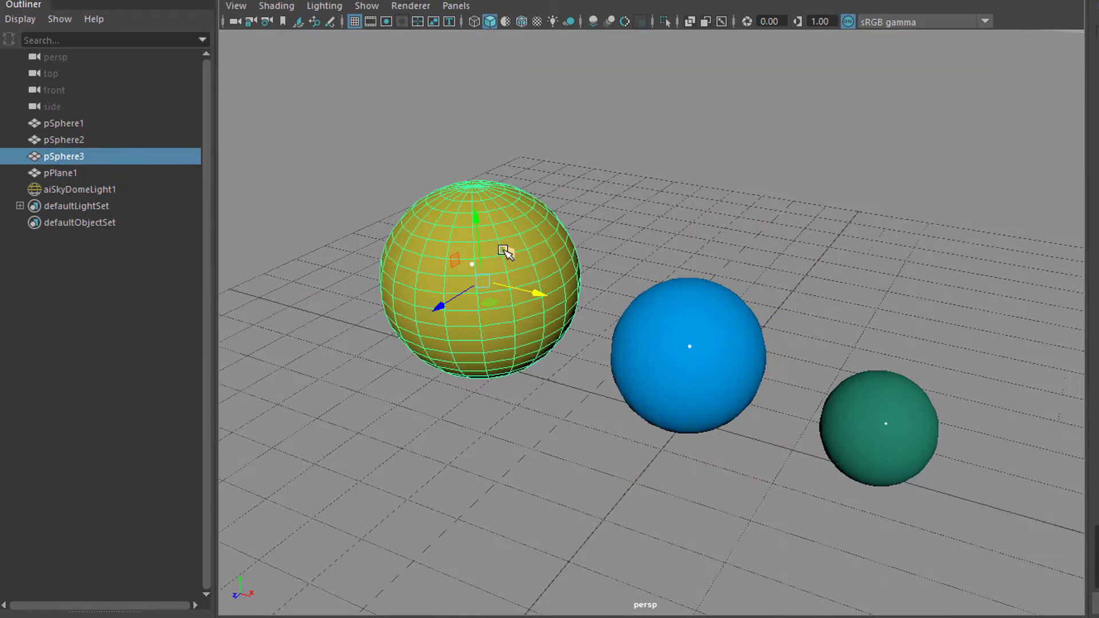
Move the blue and green spheres along X into the yellow sphere and tumble the camera lower
left_click(699, 364)
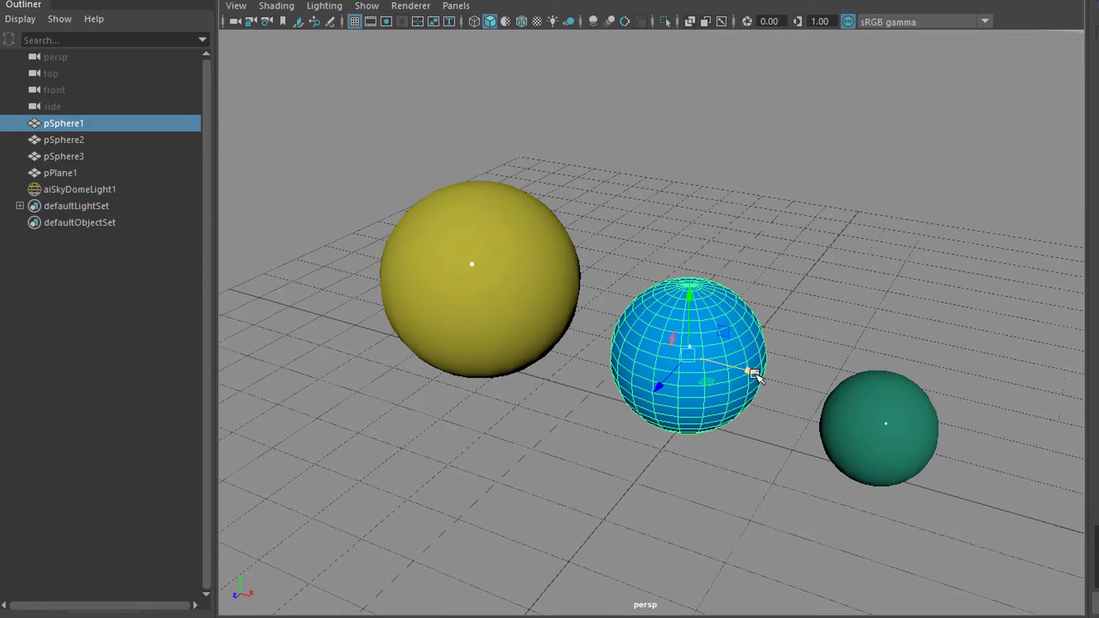
left_click_drag(754, 374, 435, 293)
left_click(879, 433)
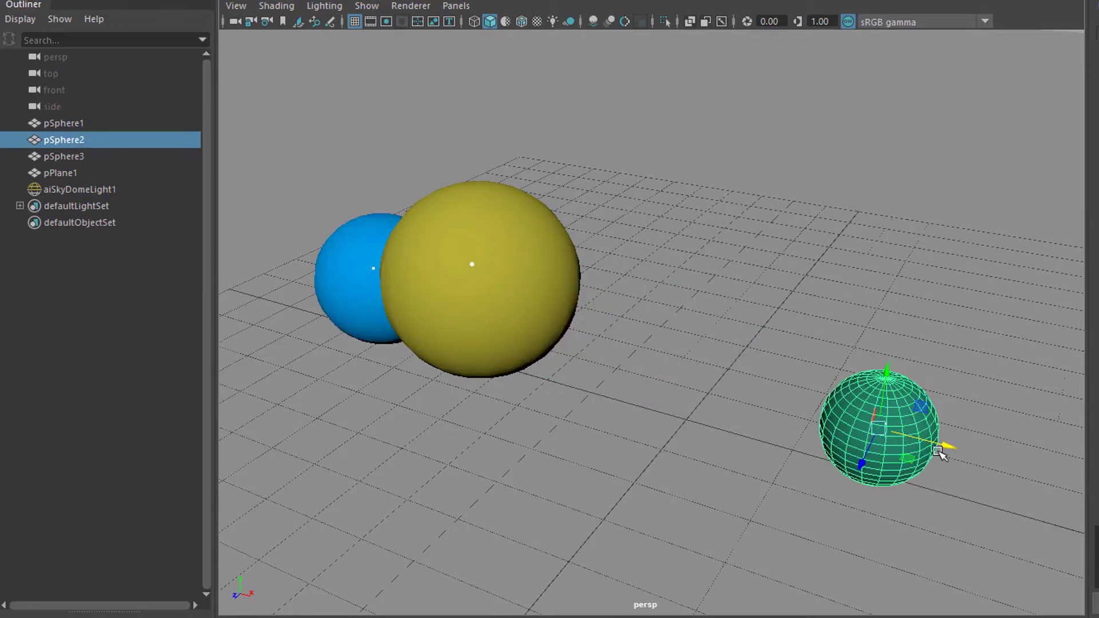
left_click_drag(939, 446, 526, 231)
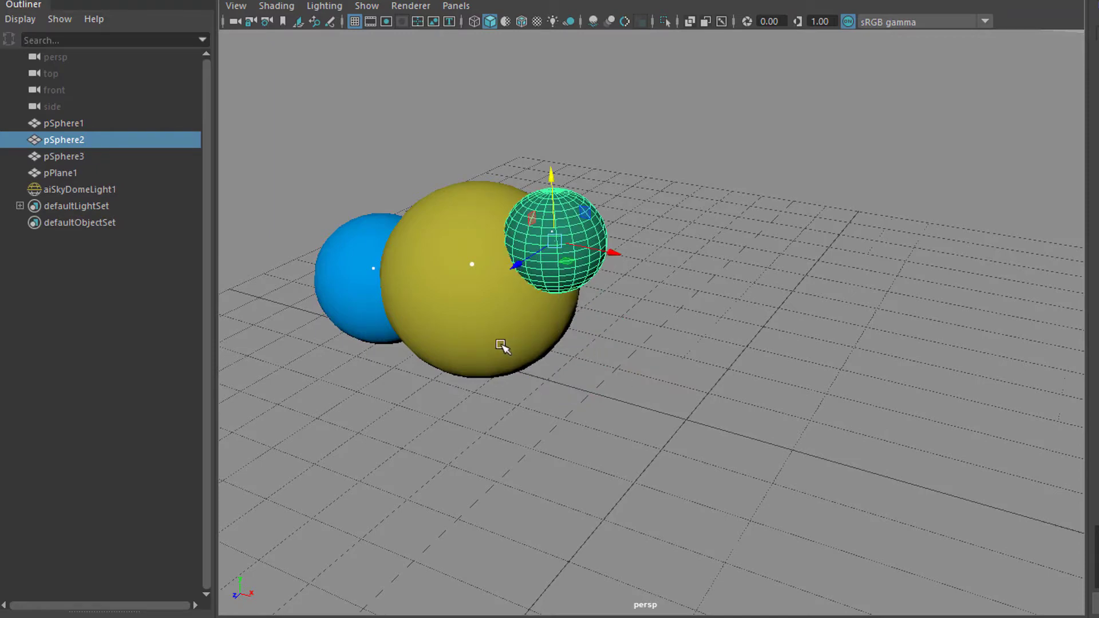
left_click_drag(520, 373, 698, 448, "alt")
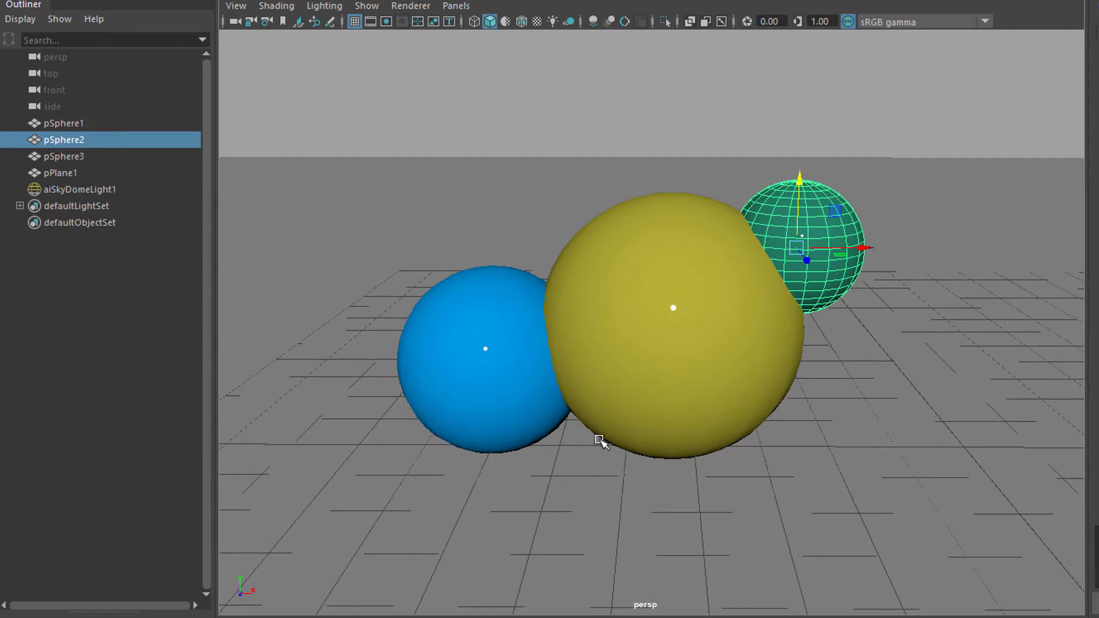
Union the three selected spheres into pSphere4, then inspect pSphere1 and pSphere4 in the Outliner
left_click(692, 357, "shift")
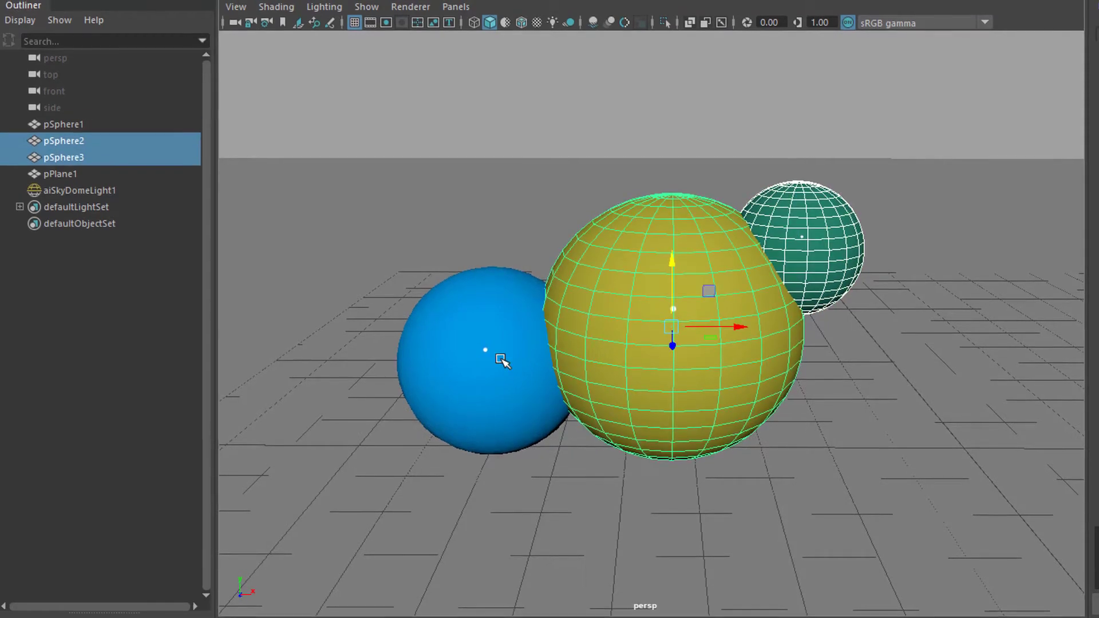
left_click(503, 360, "shift")
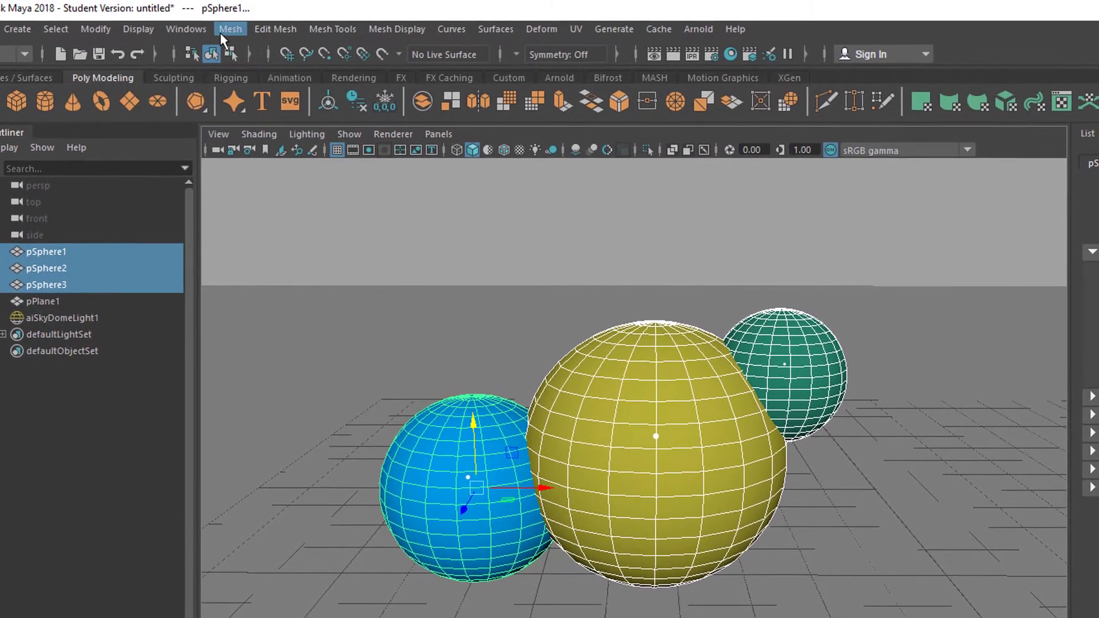
left_click(219, 32)
mouse_move(239, 70)
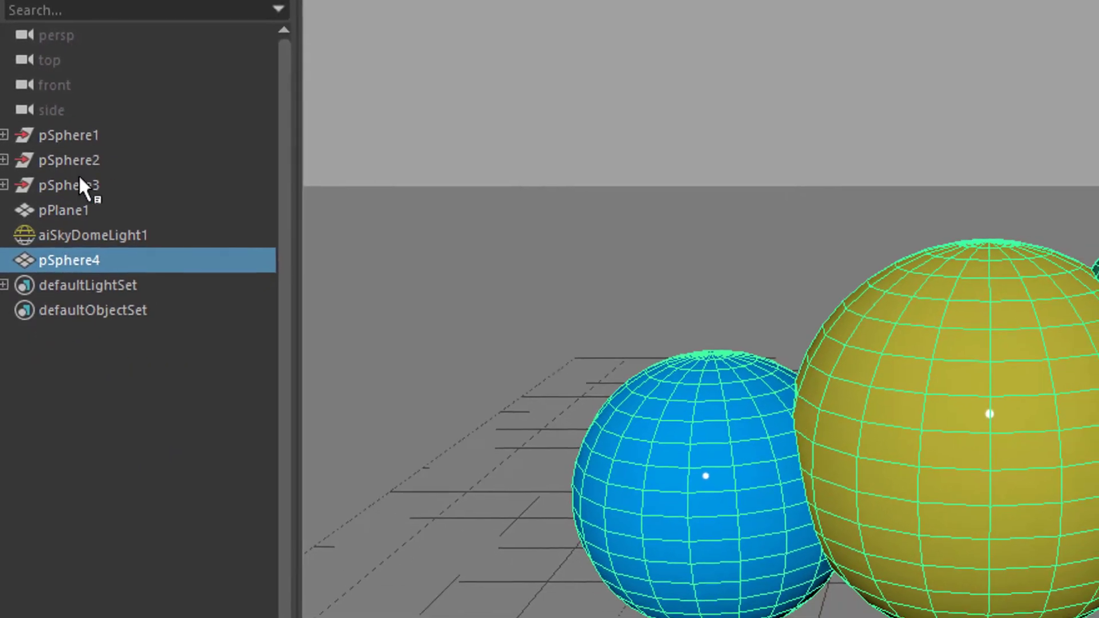
left_click(72, 129)
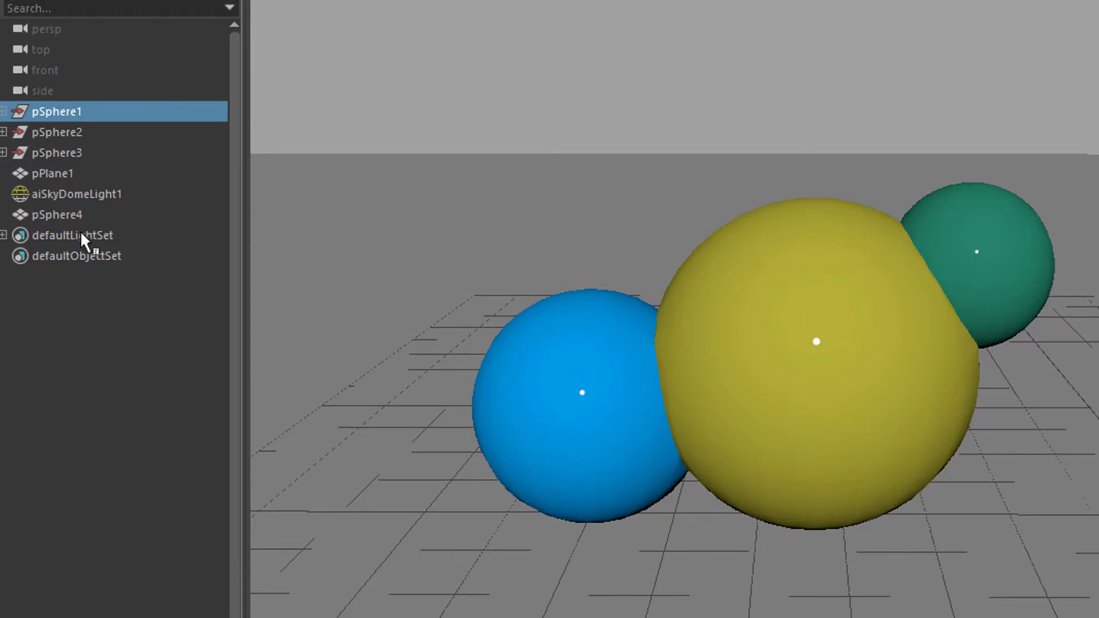
left_click(68, 215)
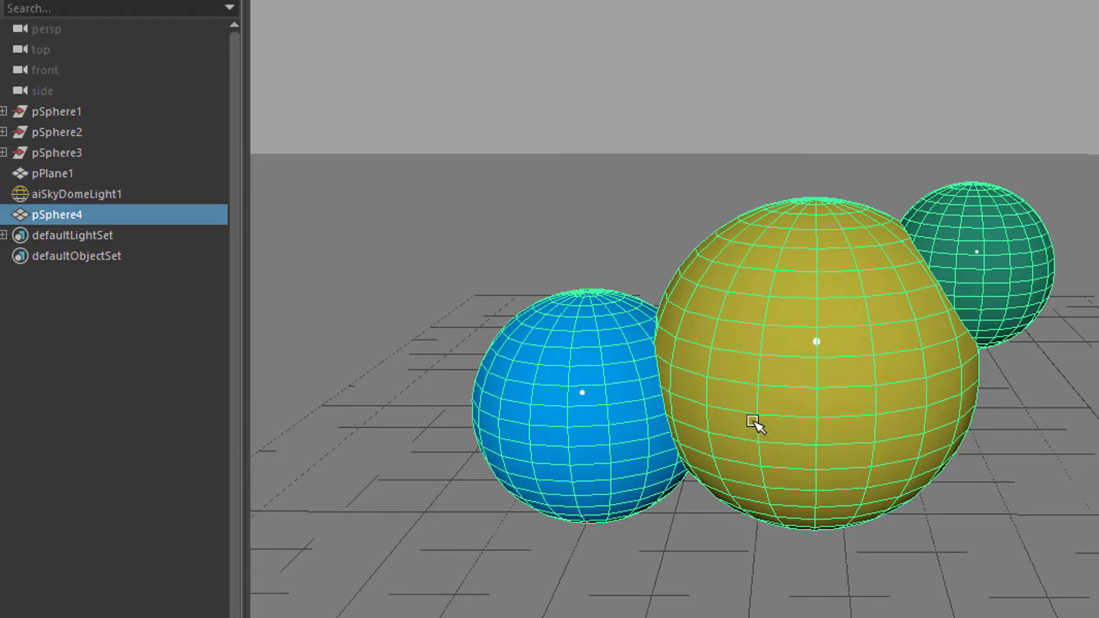
scroll(861, 412, "up", 5)
scroll(965, 402, "up", 8)
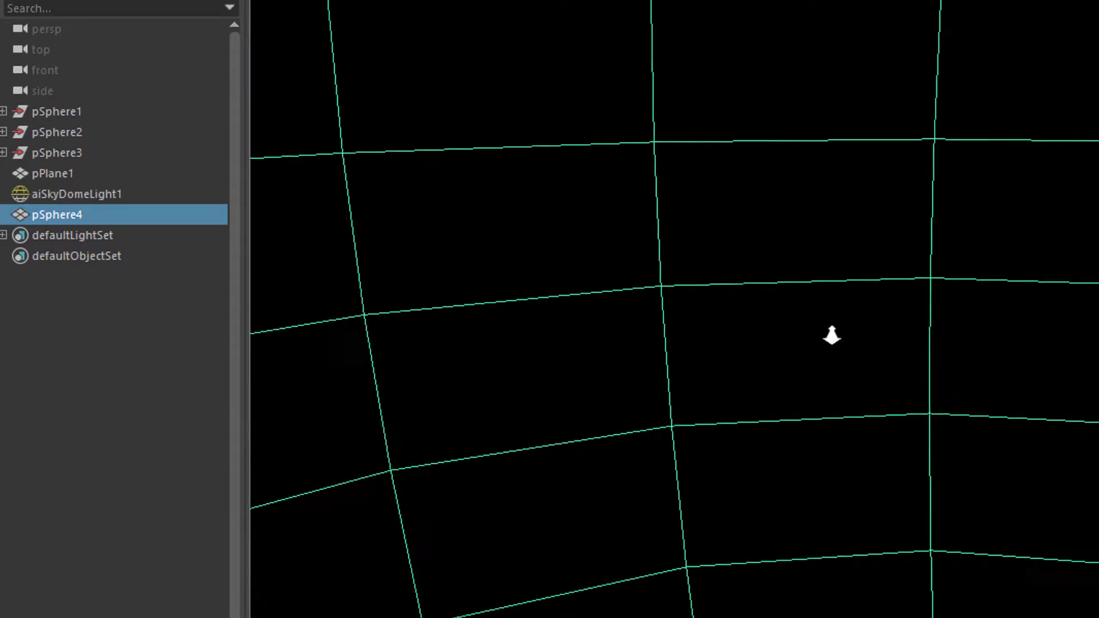
left_click_drag(761, 409, 641, 409, "alt")
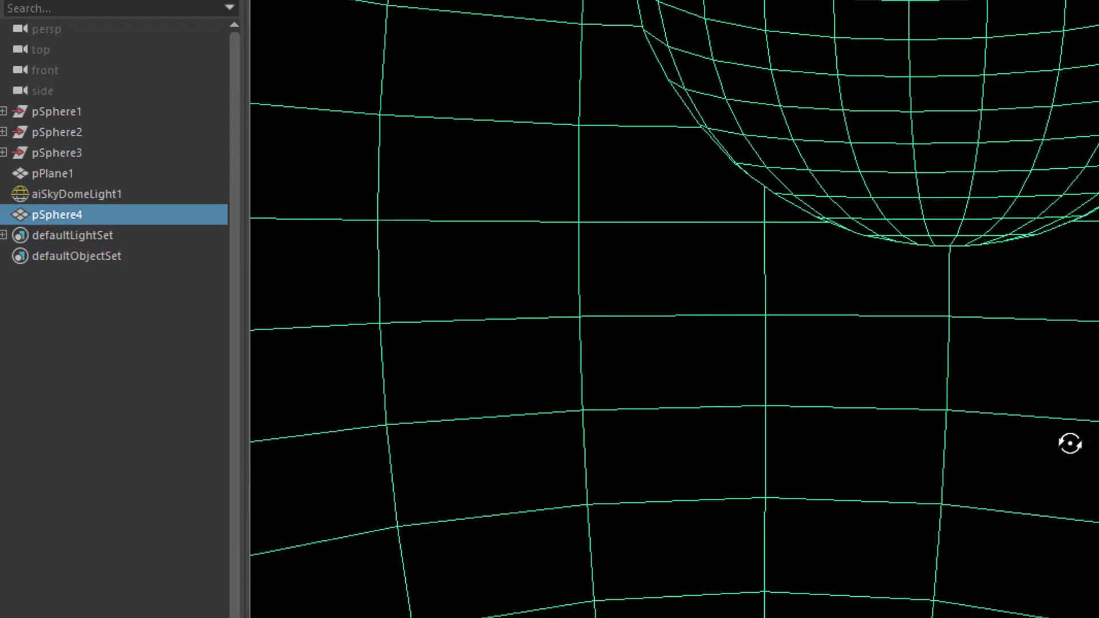
left_click_drag(1070, 442, 1070, 402, "alt")
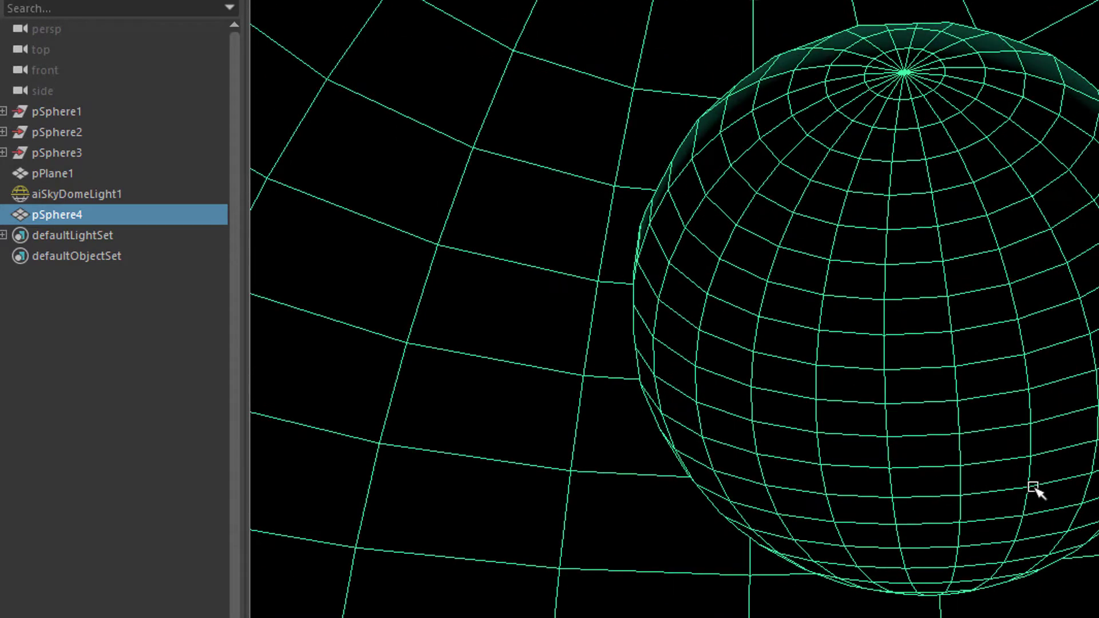
left_click_drag(898, 456, 831, 543, "alt")
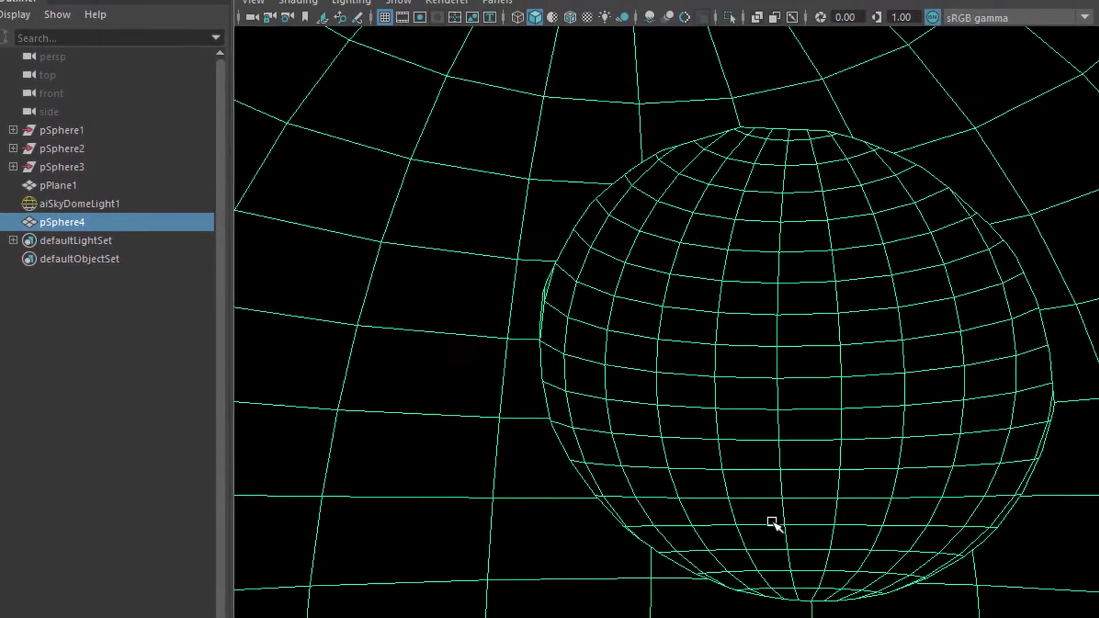
left_click_drag(772, 523, 703, 498, "alt")
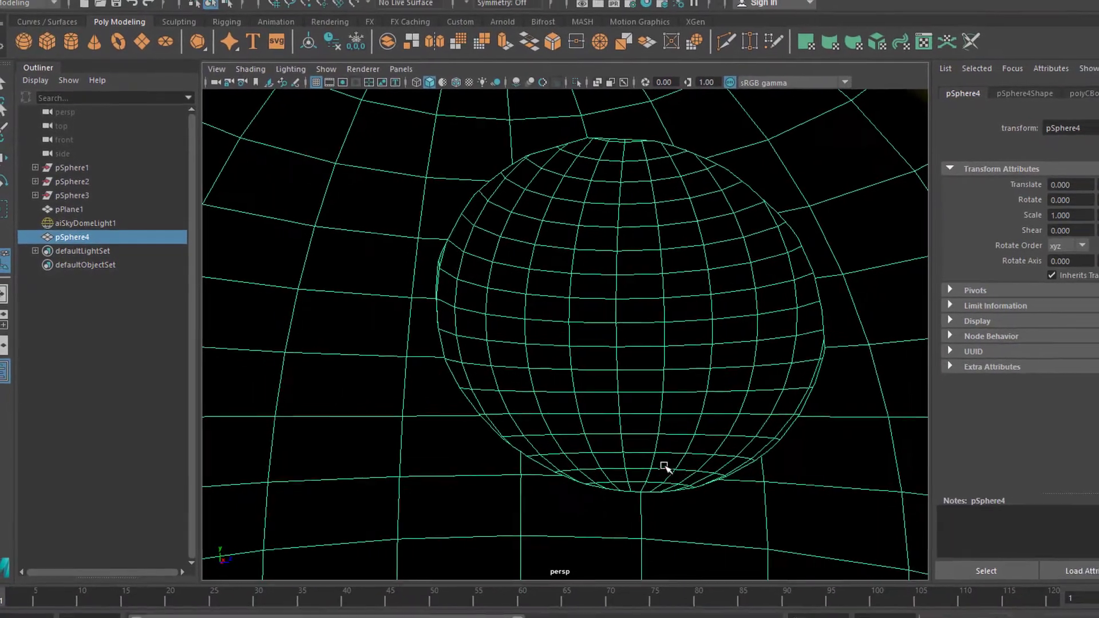
key("5")
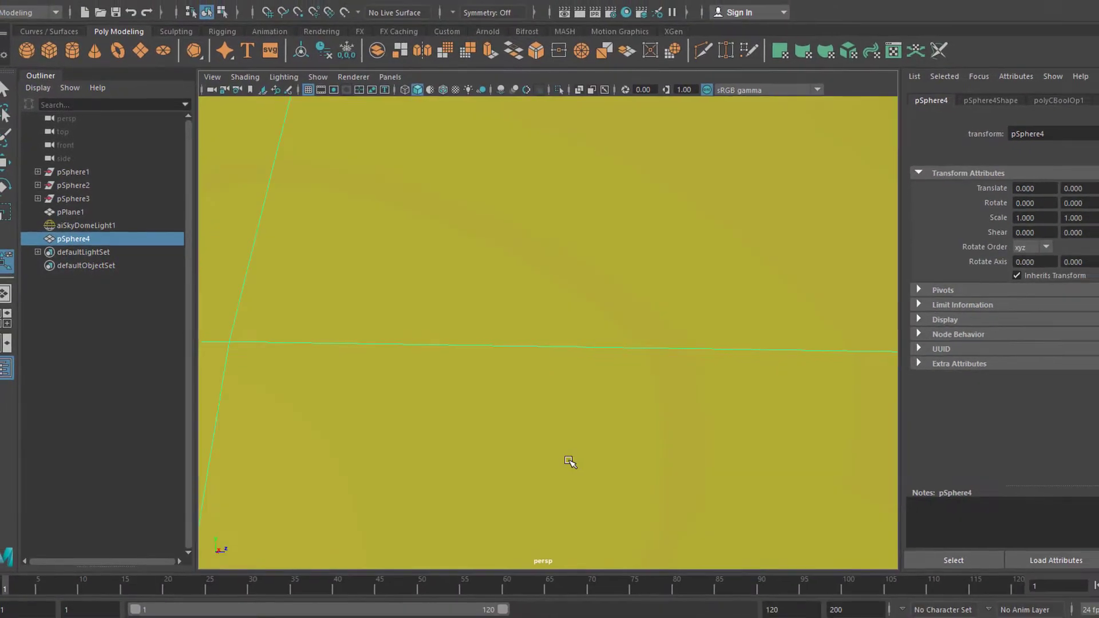
left_click_drag(570, 462, 709, 212, "alt")
left_click_drag(726, 382, 552, 395, "alt")
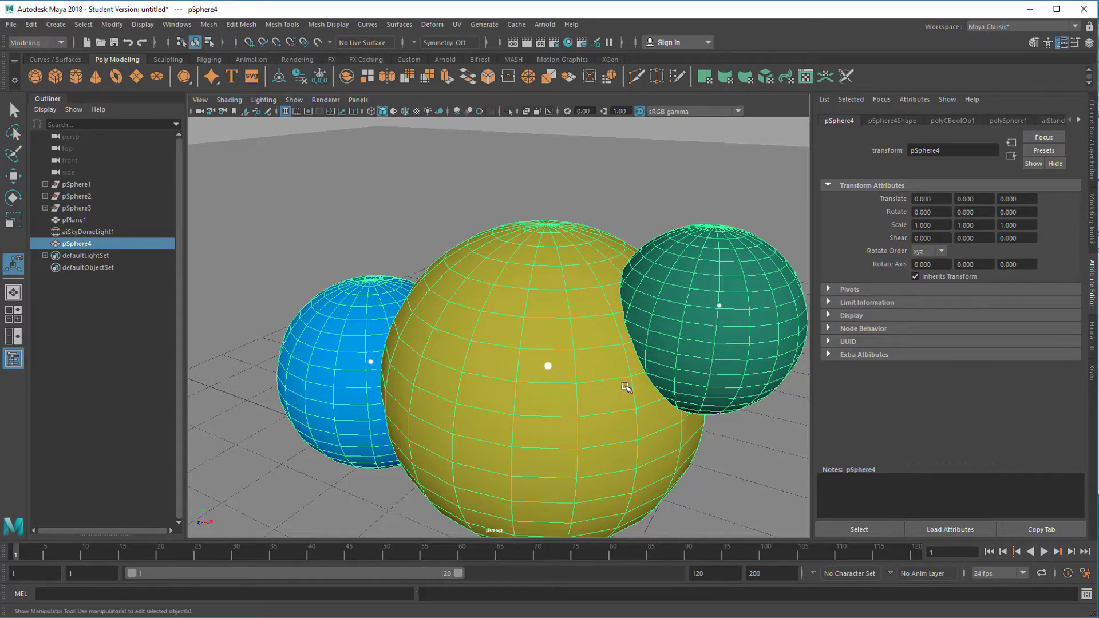
scroll(504, 378, "down", 5)
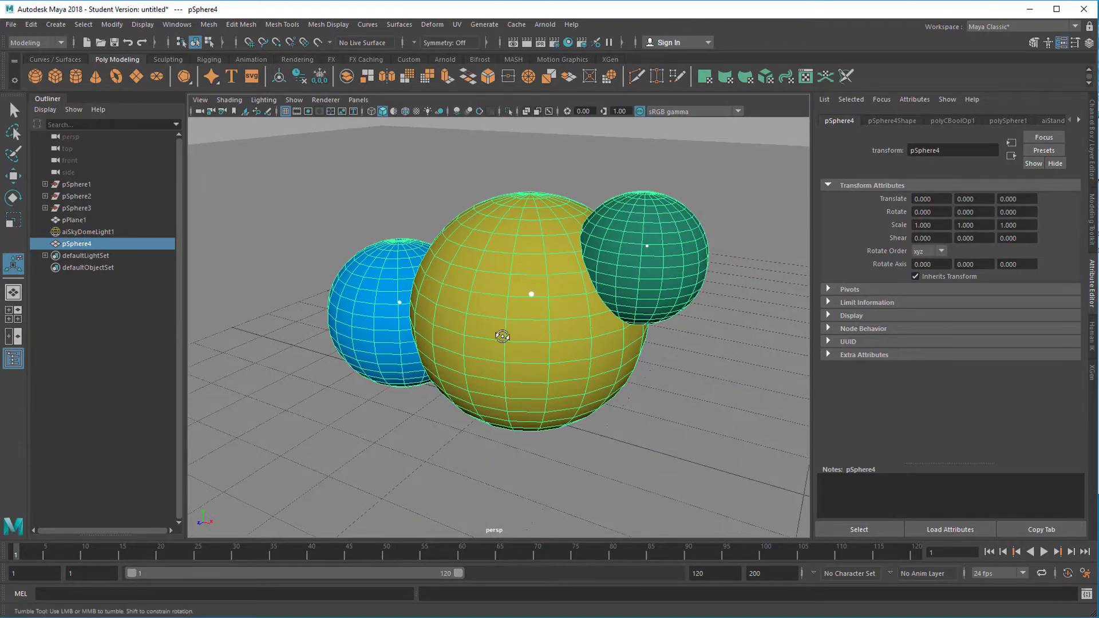
scroll(503, 337, "down", 1)
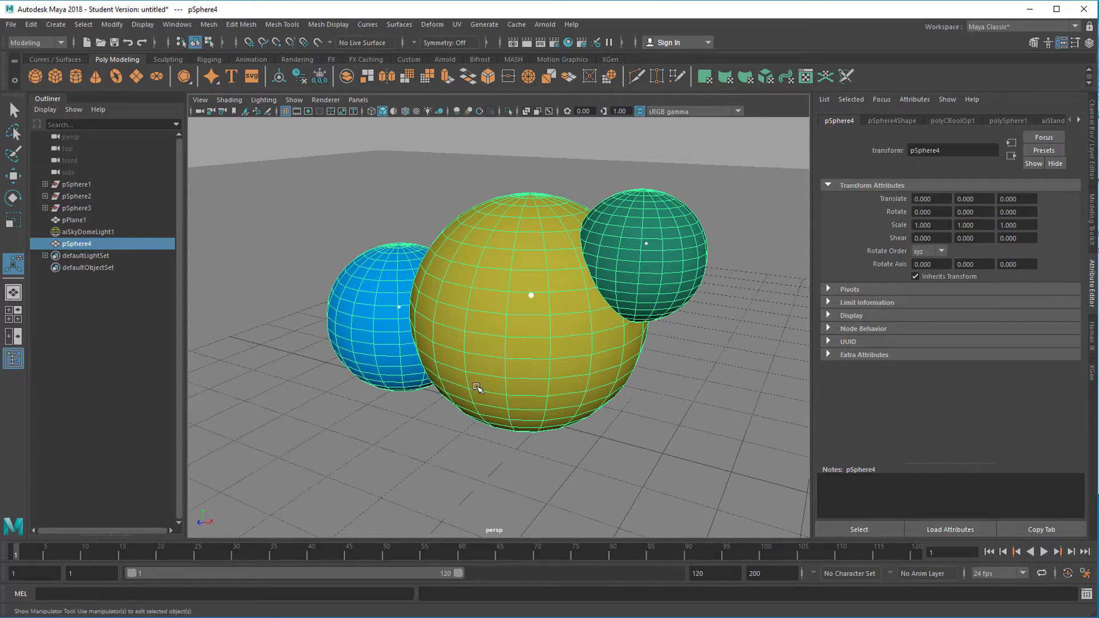
left_click(400, 25)
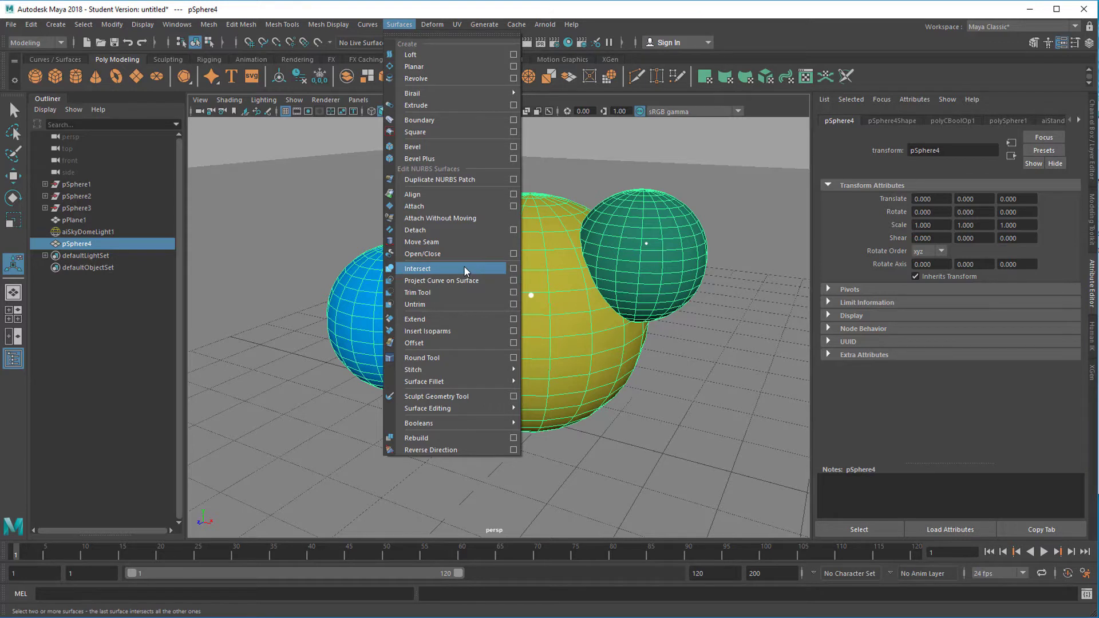
left_click(399, 24)
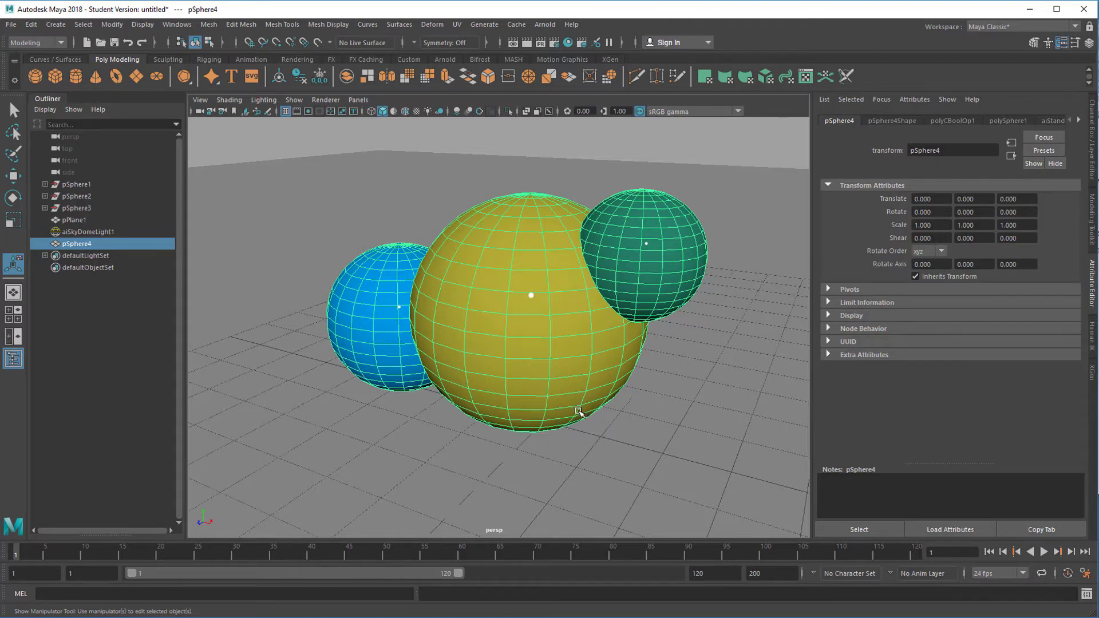
Undo the Boolean union with Ctrl+Z and apply a Boolean difference to pSphere1-3 instead
key("ctrl+z")
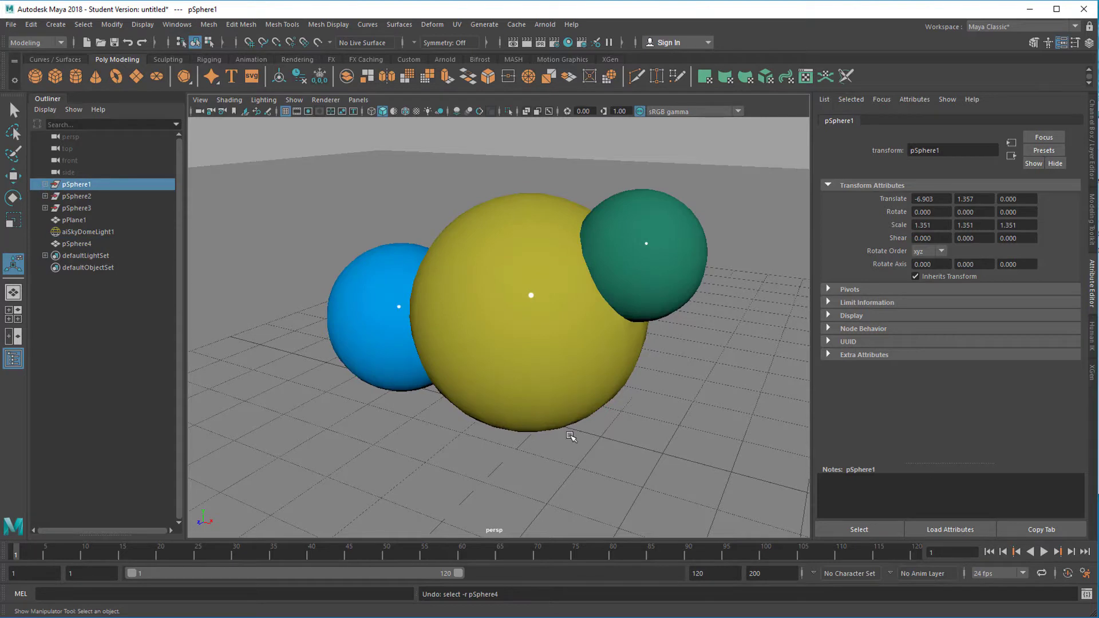
key("ctrl+z")
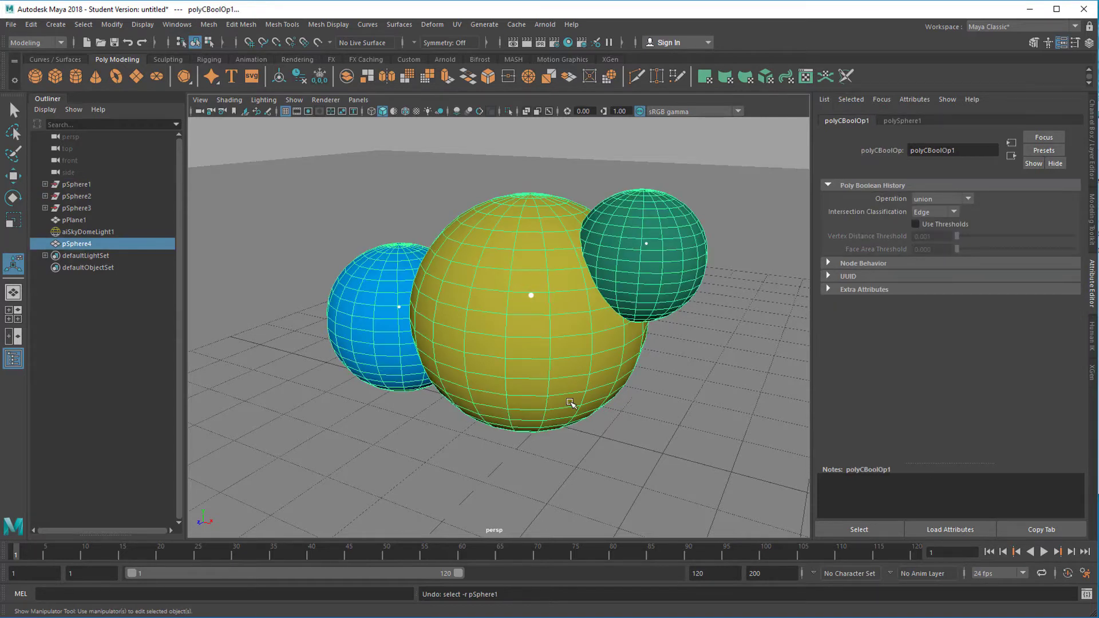
key("ctrl+z")
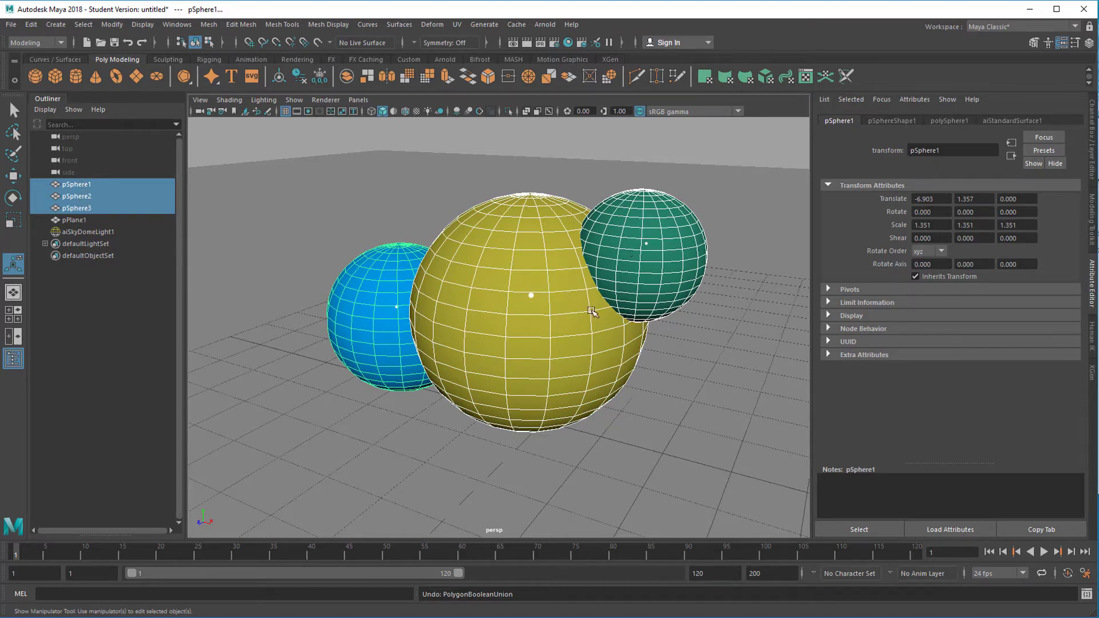
left_click(205, 25)
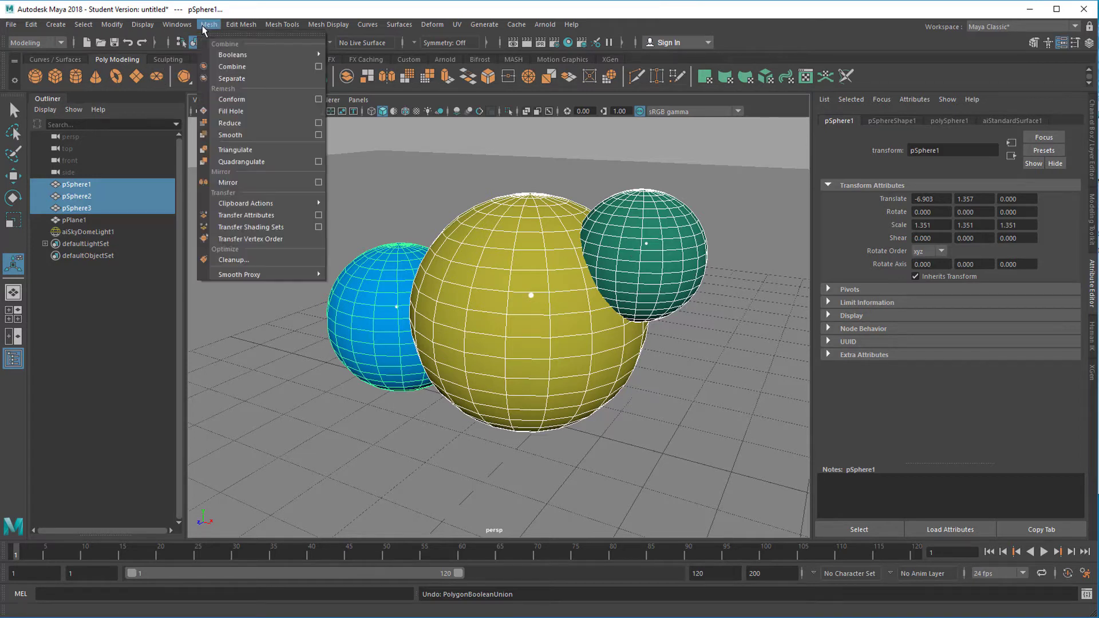
mouse_move(230, 55)
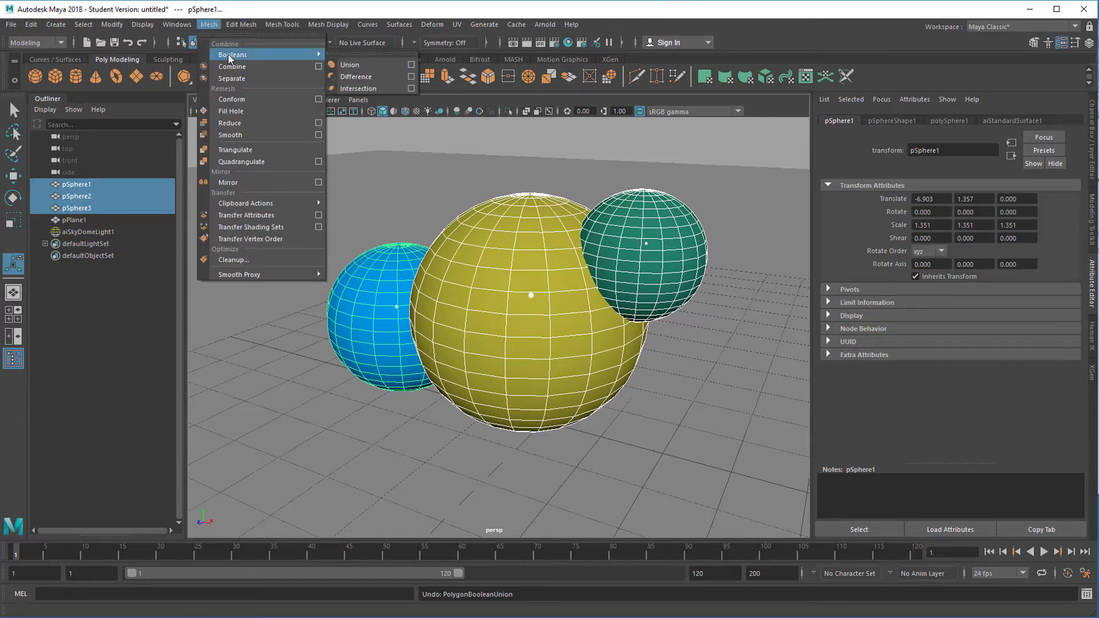
left_click(363, 79)
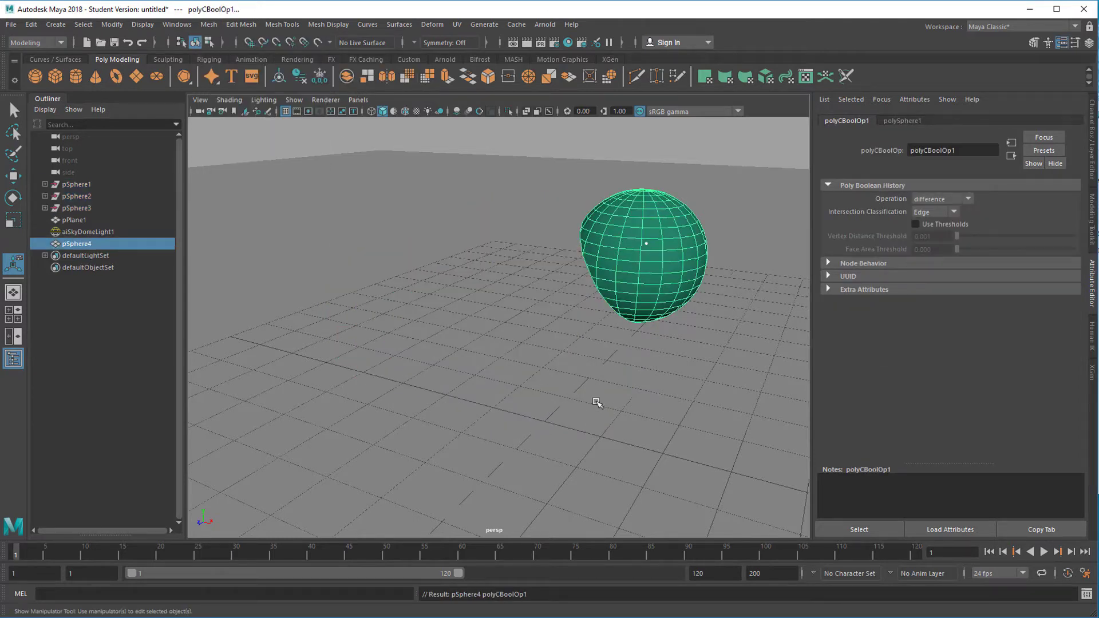
Render the cut green sphere in Arnold, close the RenderView, and orbit around it
left_click(536, 24)
left_click(544, 45)
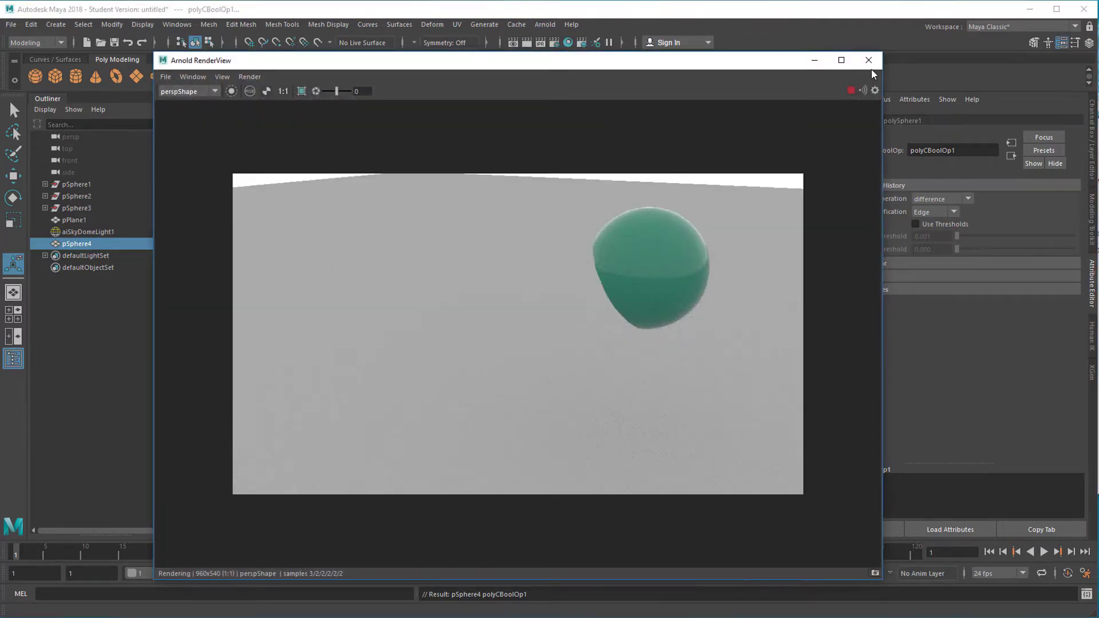
left_click(868, 60)
left_click_drag(569, 380, 539, 385, "alt")
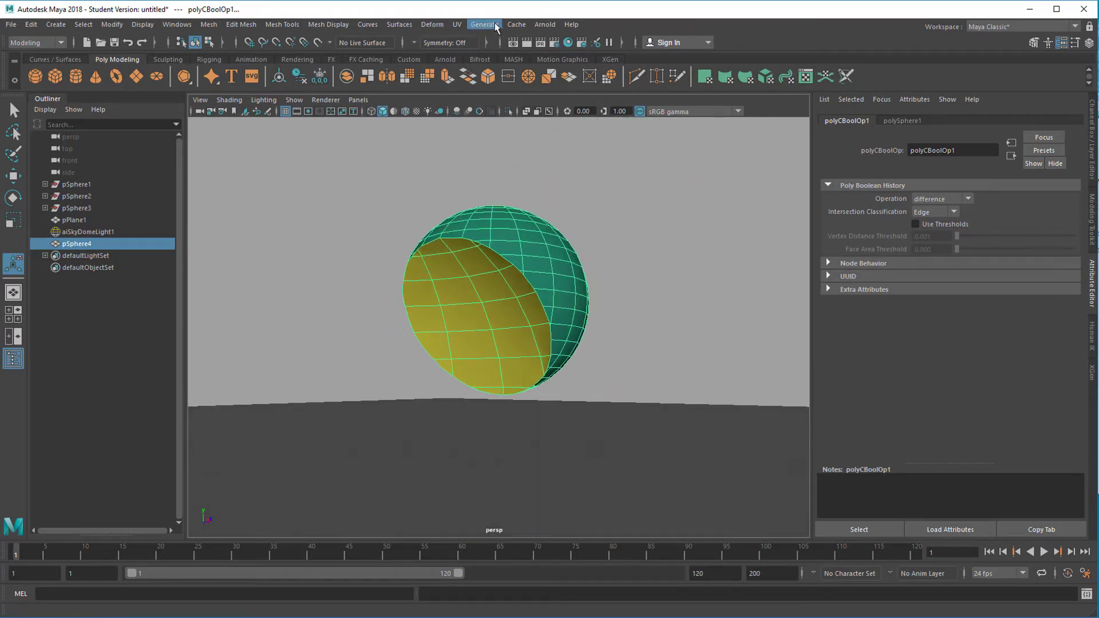
Render the cut sphere again from the new angle, close the RenderView, and review the Booleans list
left_click(545, 24)
left_click(550, 45)
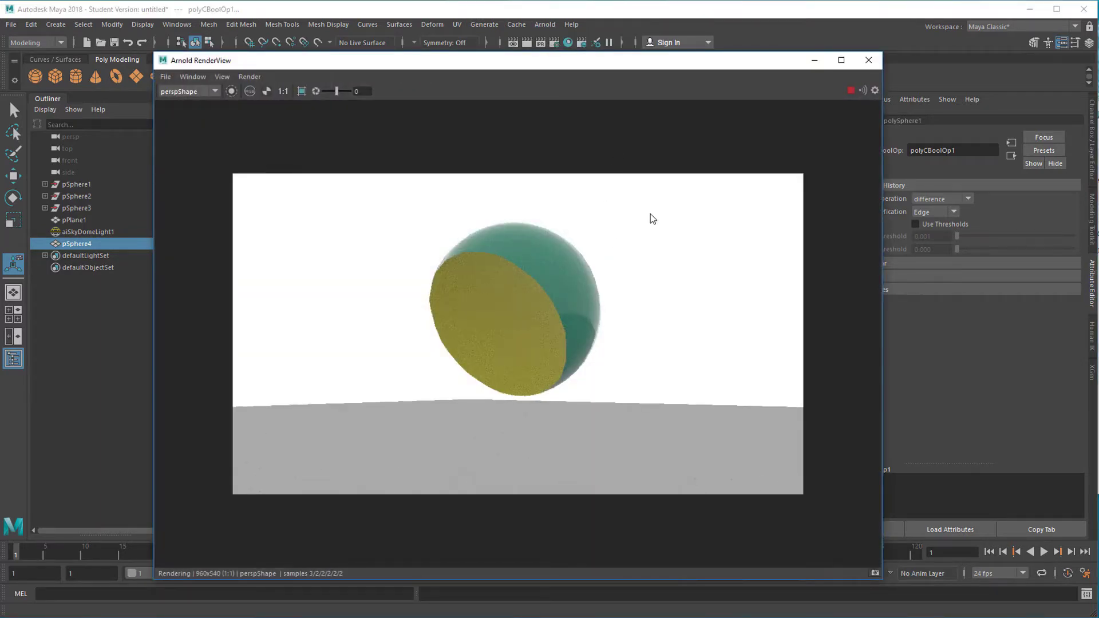
left_click(869, 58)
left_click_drag(616, 306, 532, 320, "alt")
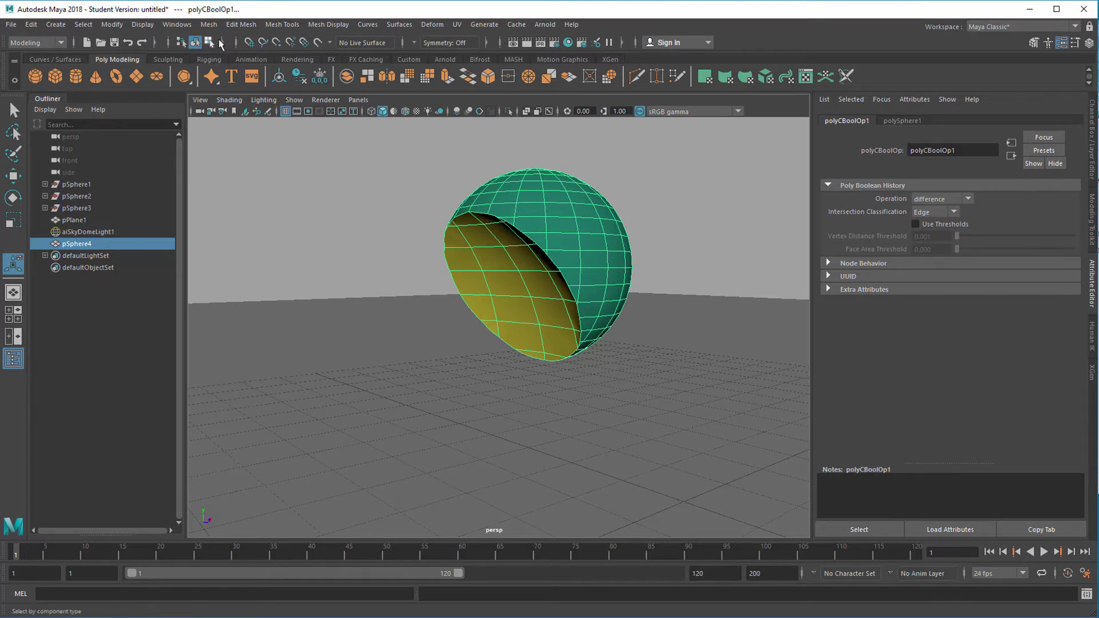
left_click(208, 24)
mouse_move(227, 59)
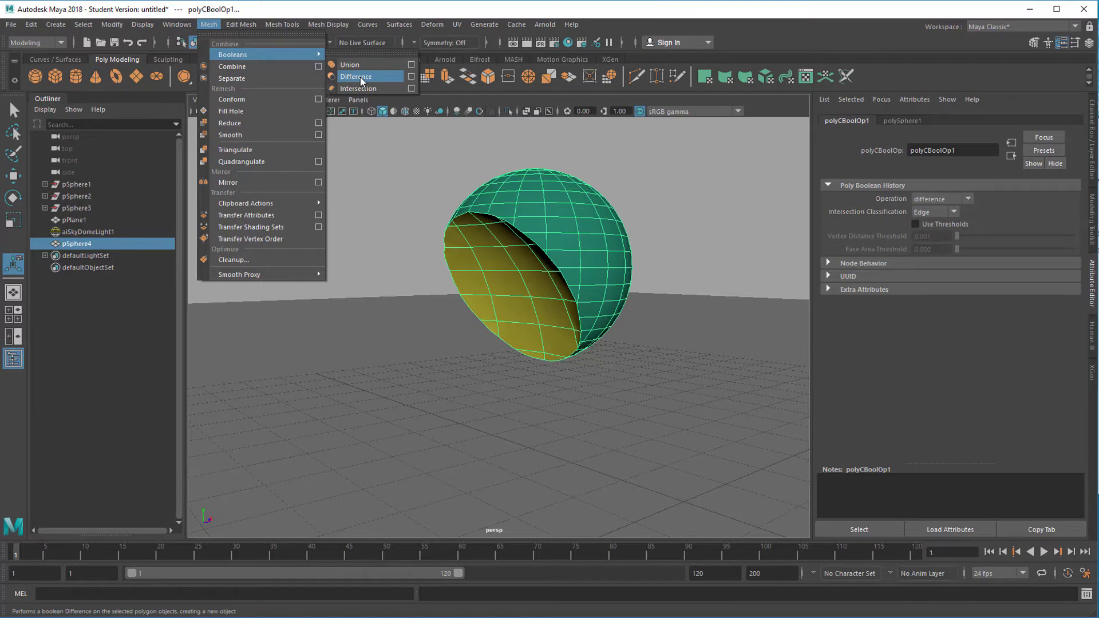
Undo the PolygonBooleanDifference so the yellow, blue and green spheres are separate, then deselect
left_click(403, 215)
left_click(403, 214)
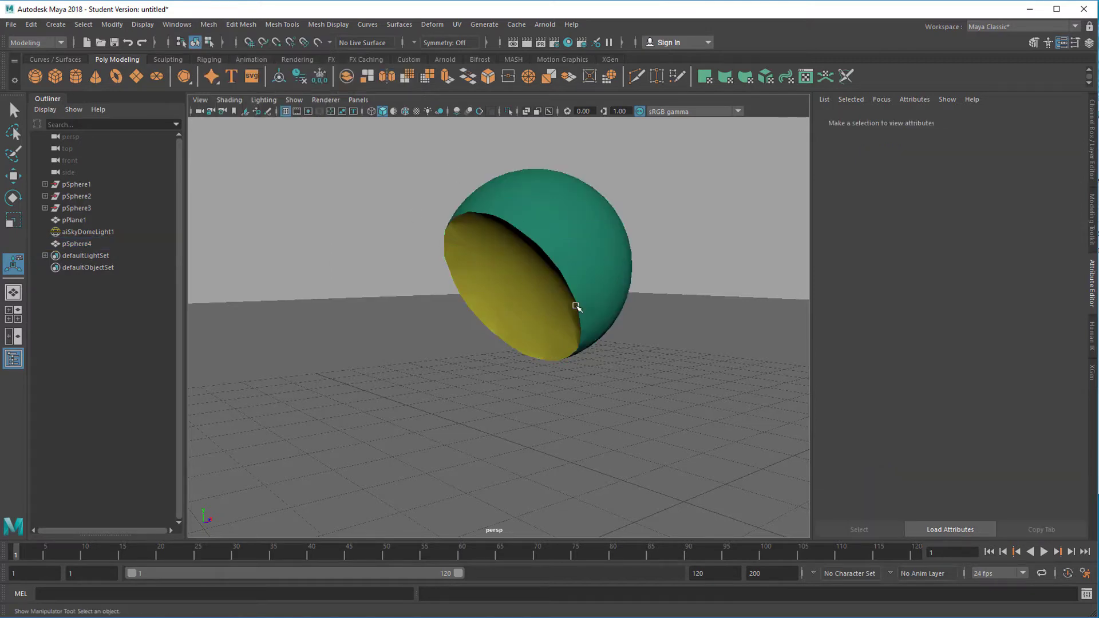
left_click_drag(471, 334, 416, 309, "alt")
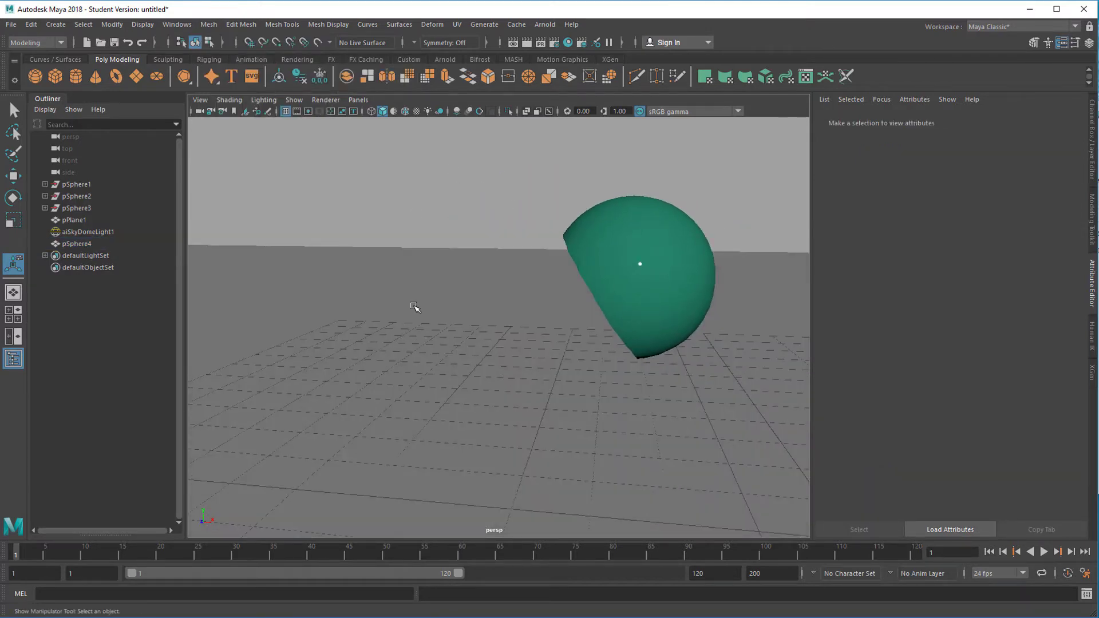
key("ctrl+z")
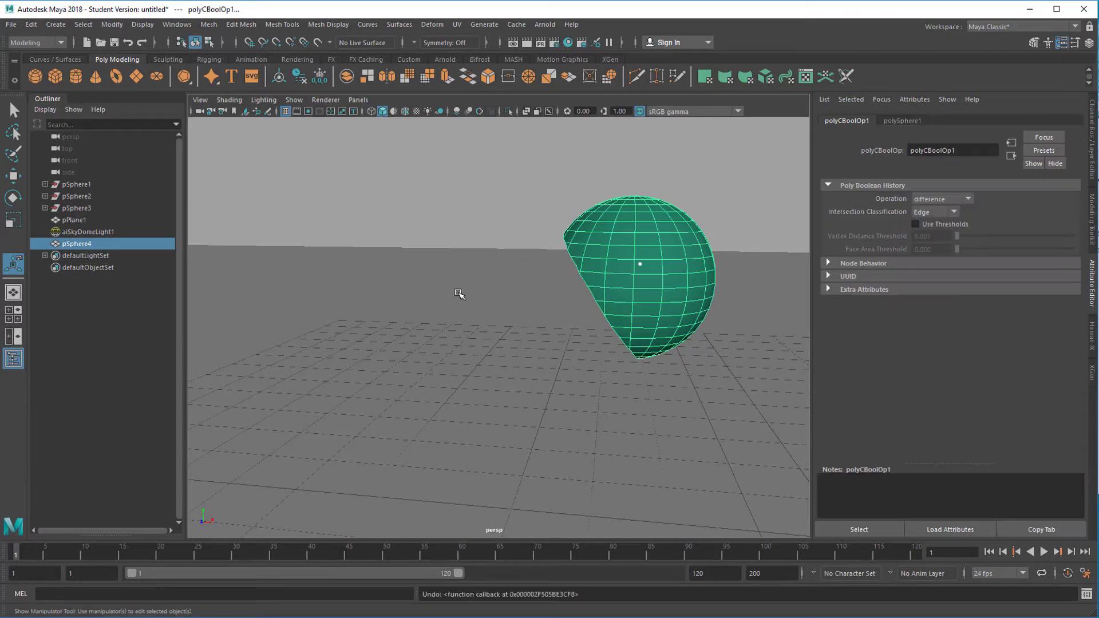
key("ctrl+z")
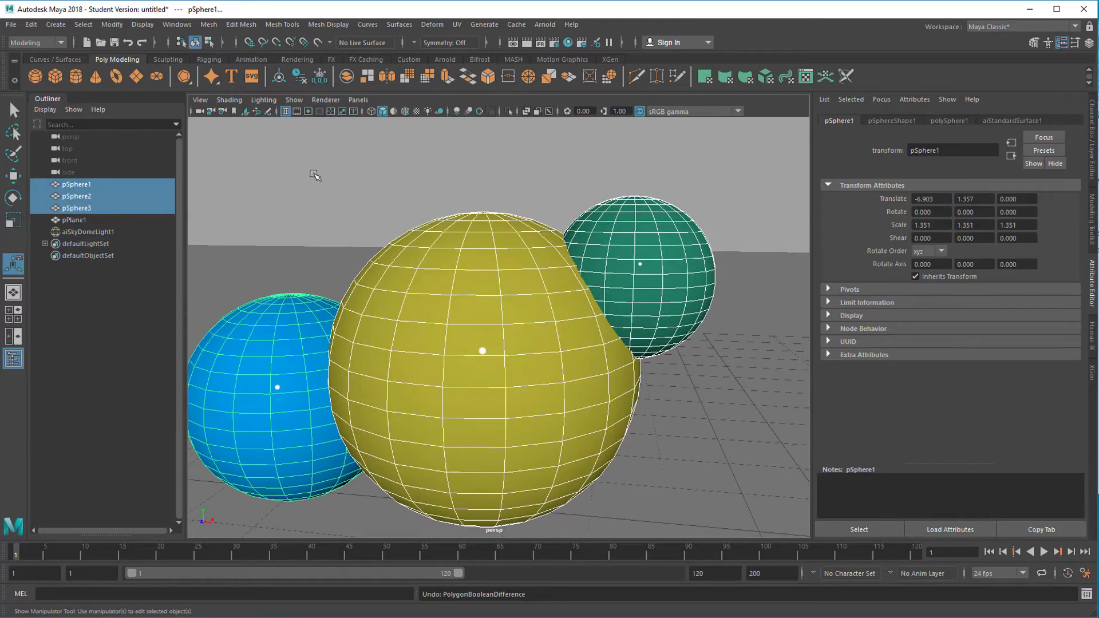
left_click(577, 173)
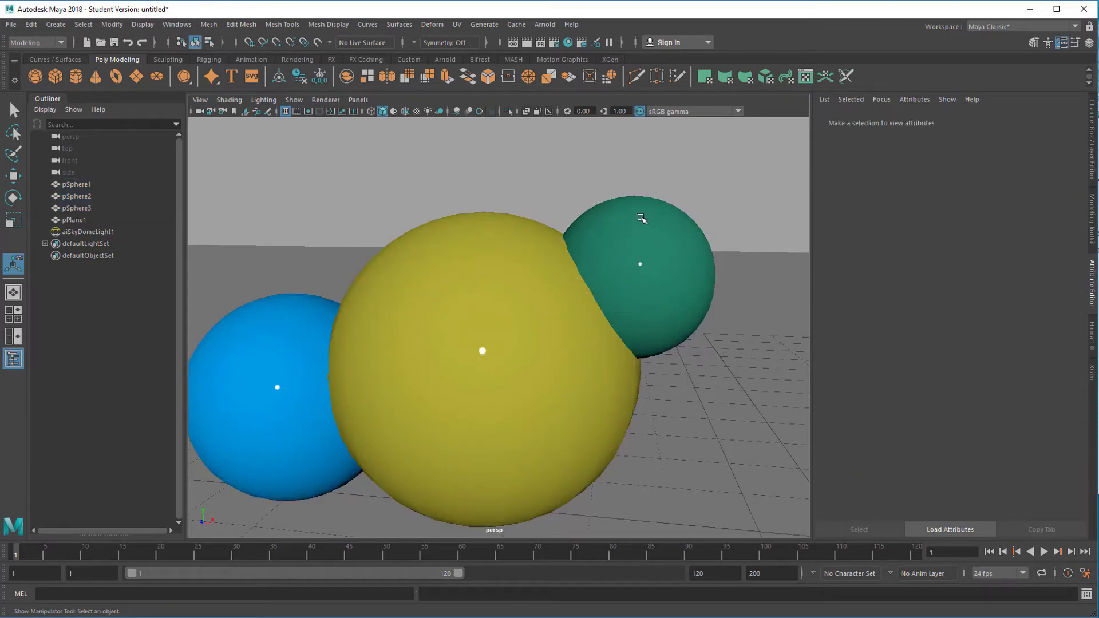
Scale the blue sphere pSphere1 up to a much larger size
left_click(286, 355)
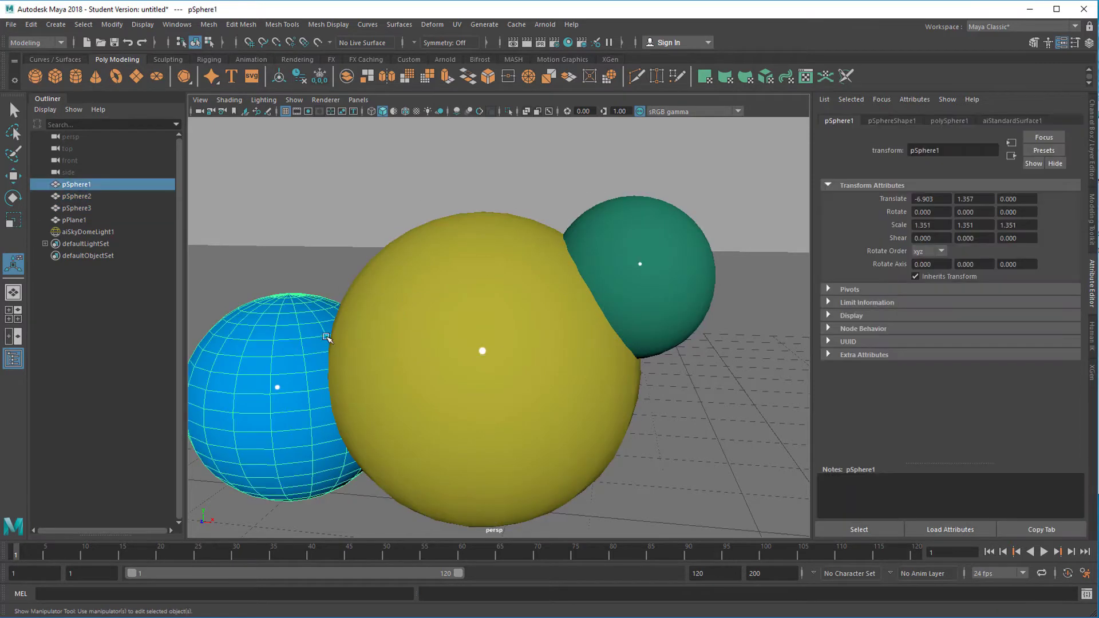
key("r")
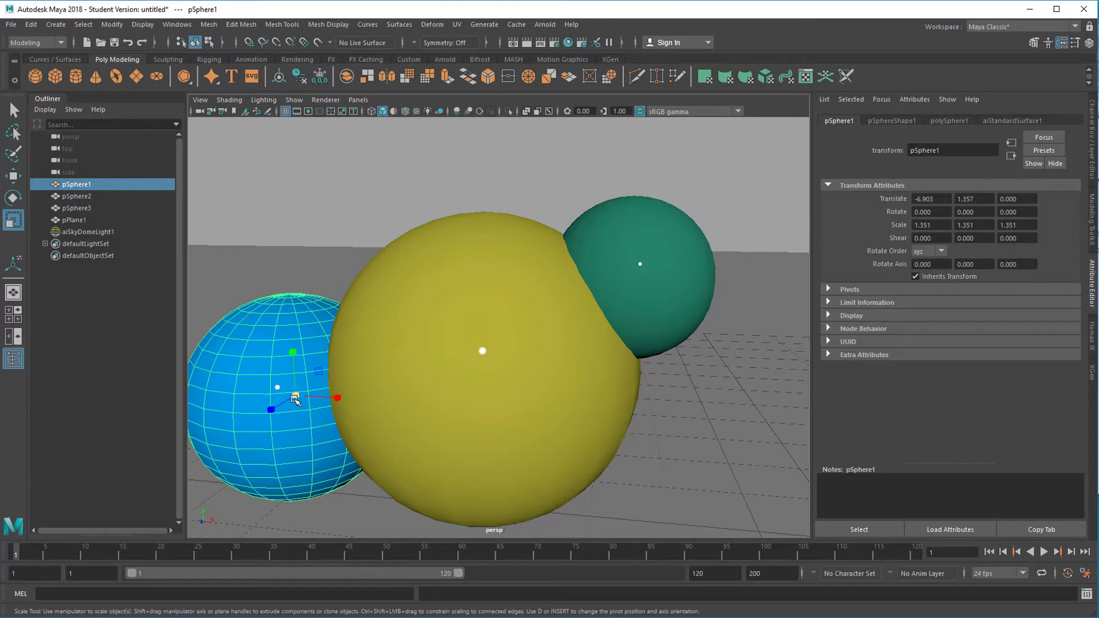
left_click_drag(296, 396, 549, 400)
Move the green sphere pSphere2 up onto the yellow sphere, to translate -4.565, 3.777, 0
left_click(661, 255)
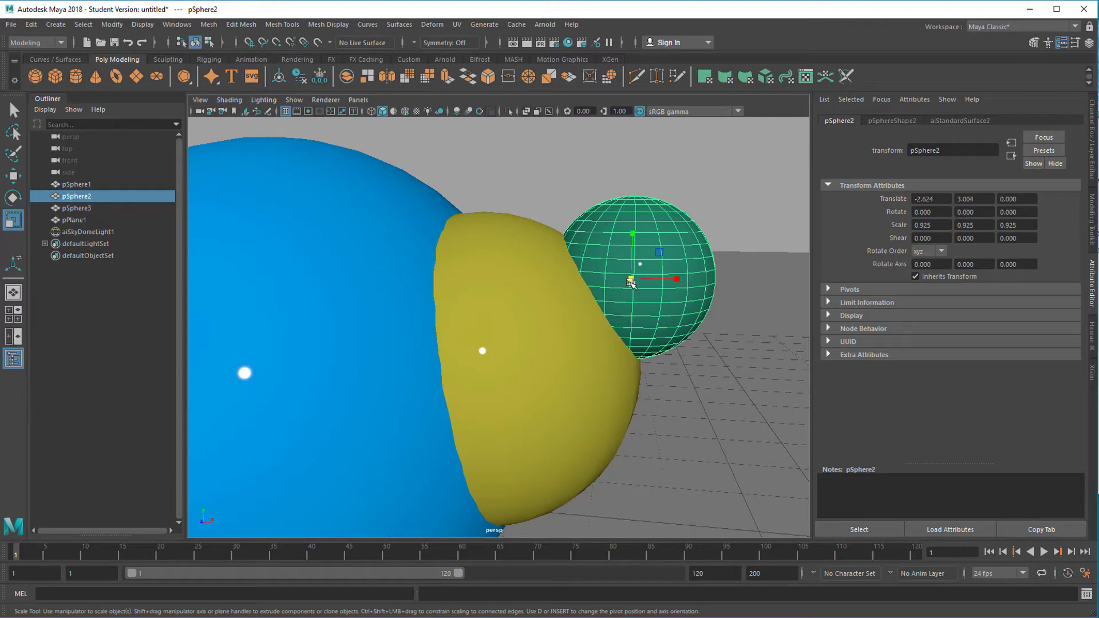
key("w")
left_click_drag(667, 279, 458, 158)
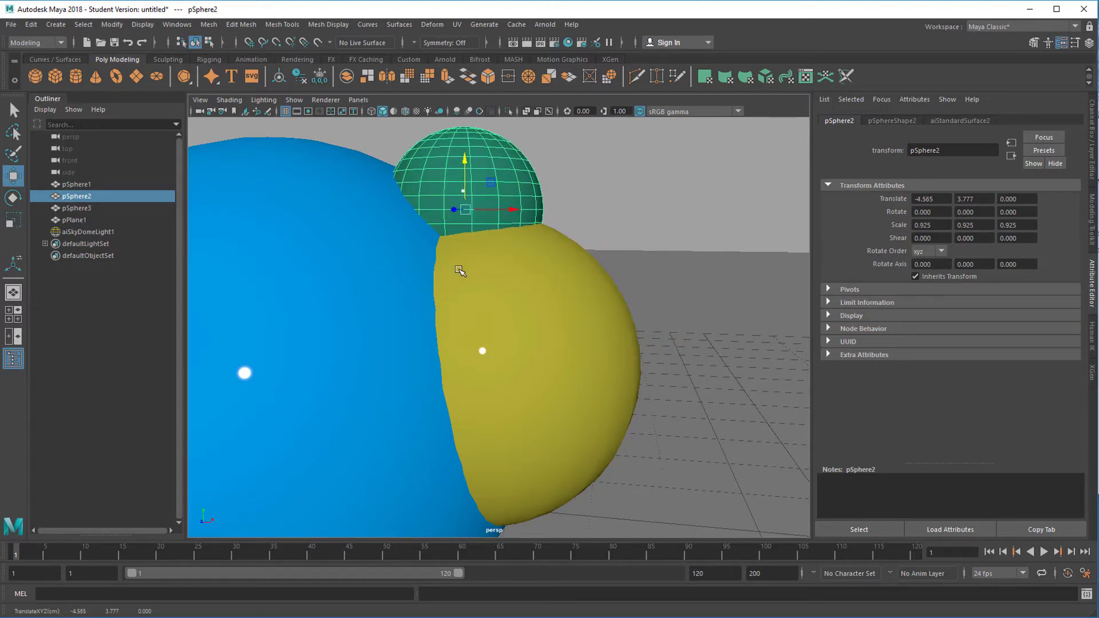
left_click_drag(461, 336, 517, 388, "alt")
scroll(446, 366, "down", 5)
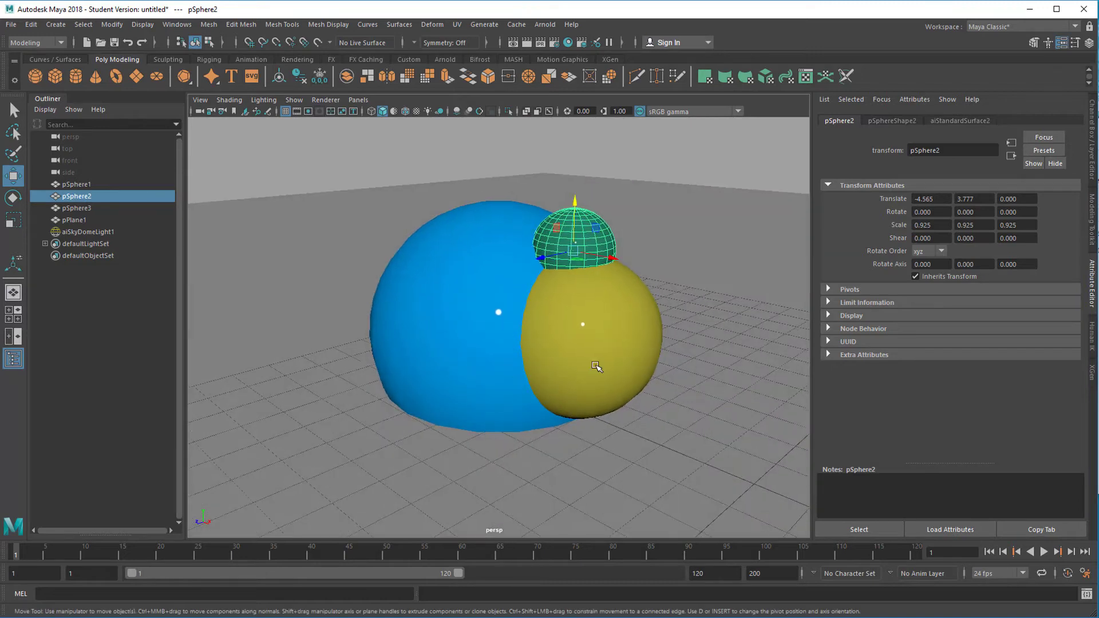
Apply Booleans > Difference with the yellow sphere first, carving away the green and blue spheres into pSphere4
left_click(616, 335)
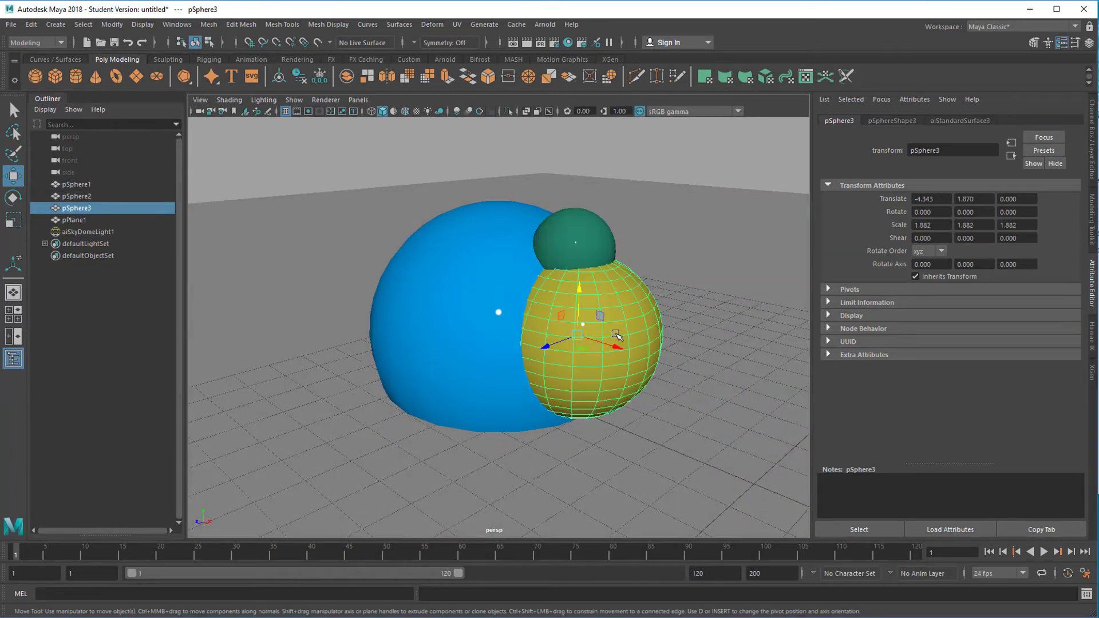
left_click(593, 236, "shift")
left_click(472, 267, "shift")
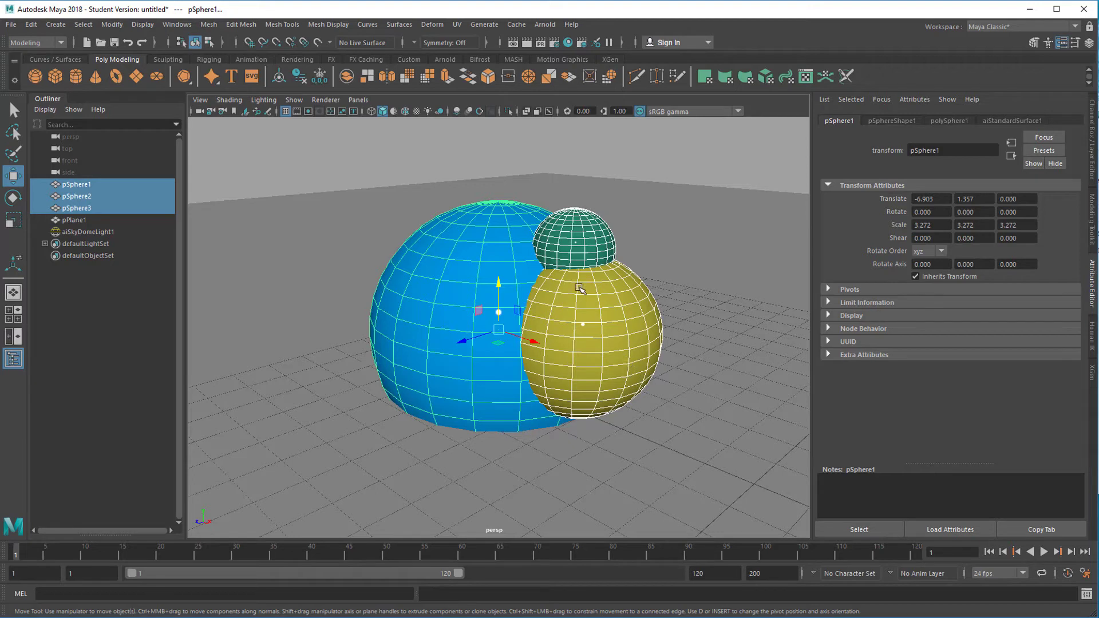
left_click(207, 24)
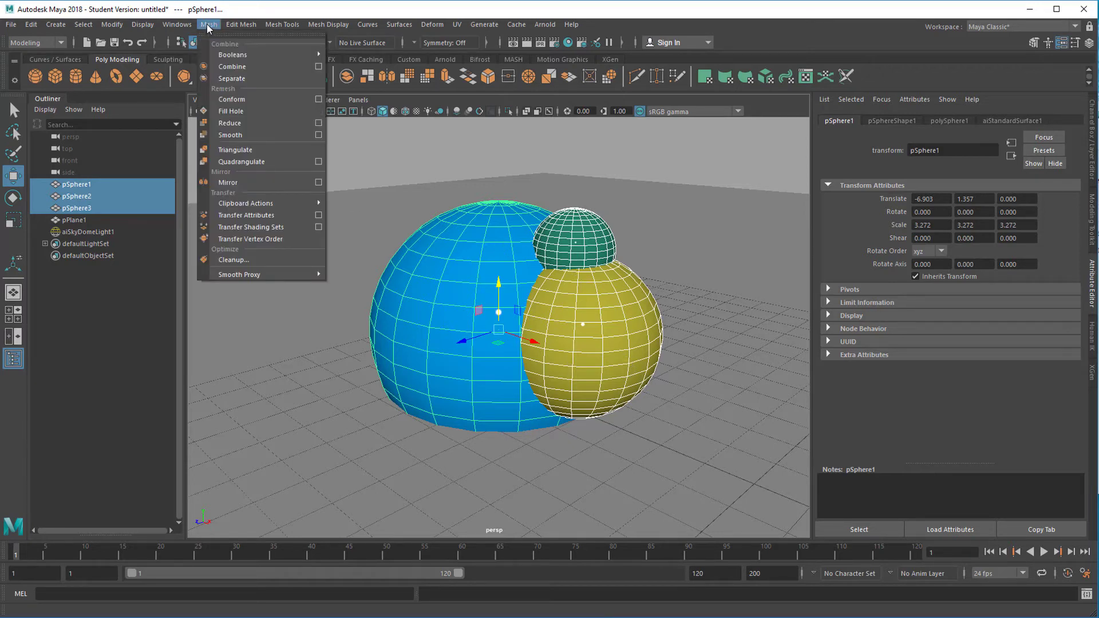
mouse_move(232, 53)
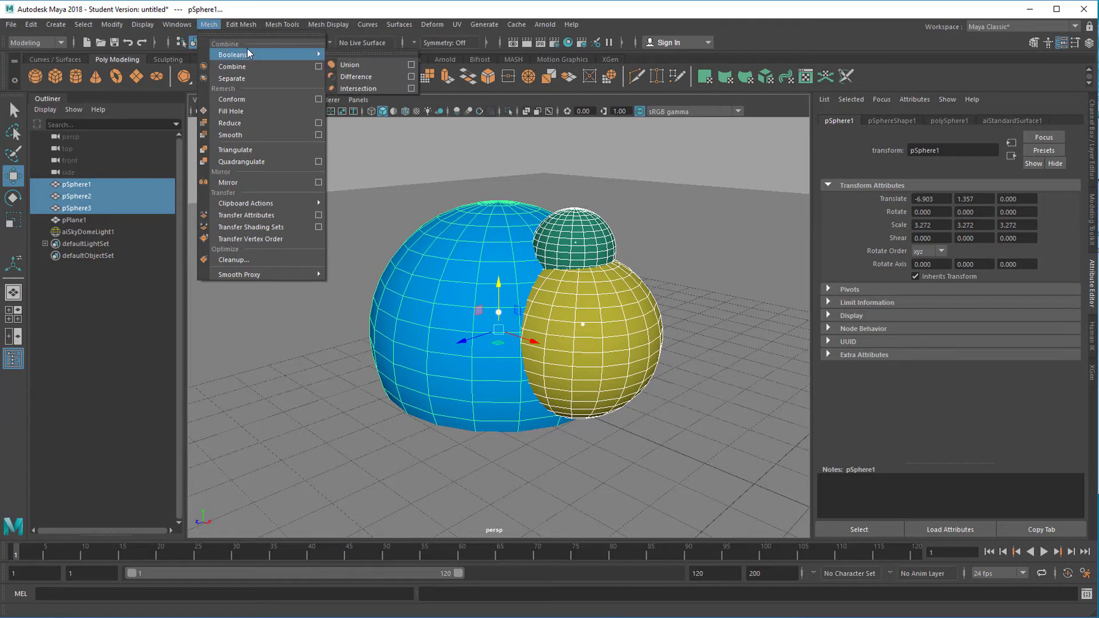
left_click(361, 78)
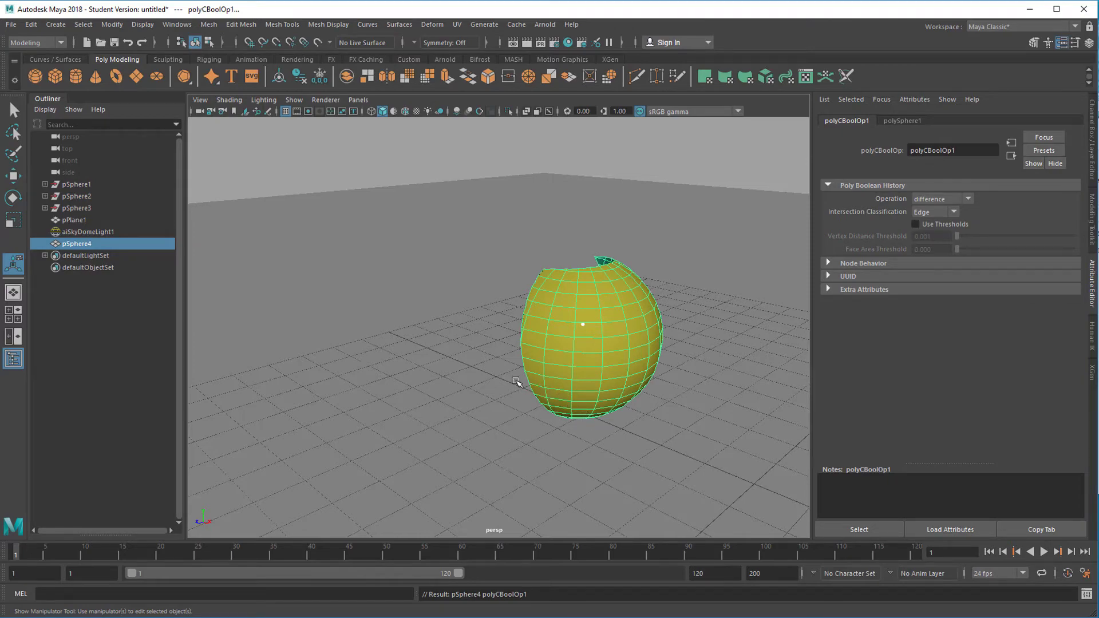
Frame the view down into the shell's blue inner side, render it in Arnold, and close the RenderView
left_click_drag(517, 382, 696, 379, "alt")
right_click_drag(417, 375, 518, 376, "alt")
middle_click_drag(517, 376, 623, 374, "alt")
left_click_drag(624, 373, 625, 410, "alt")
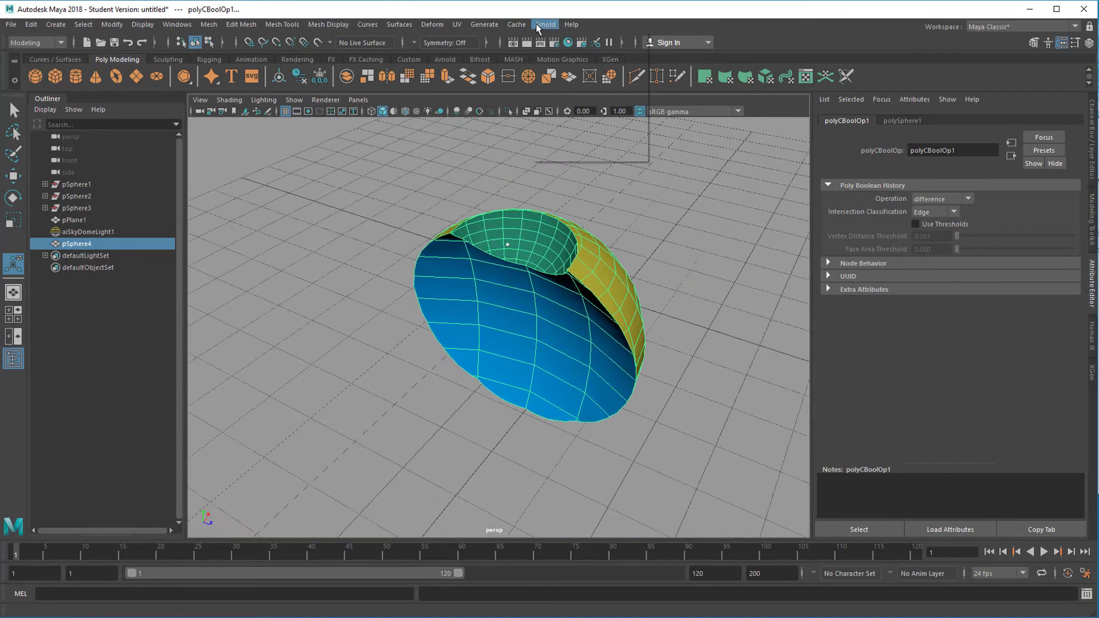
left_click(544, 25)
left_click(566, 57)
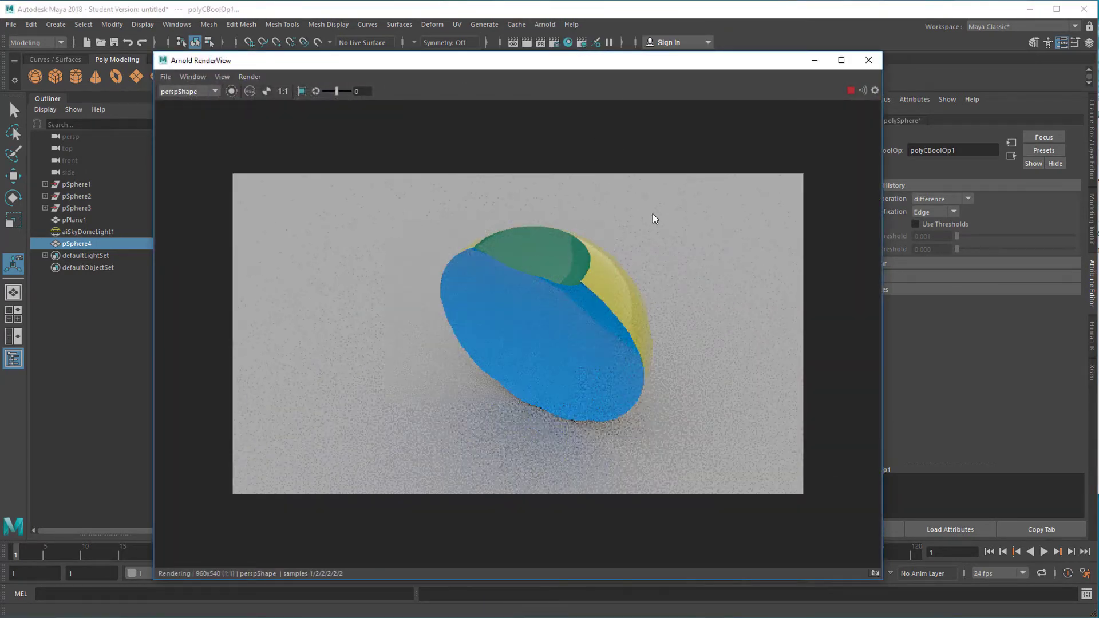
left_click(867, 60)
Orbit around the cut shape, then open and dismiss the Mesh and Edit Mesh menus
left_click_drag(624, 286, 595, 295, "alt")
left_click(208, 24)
mouse_move(223, 57)
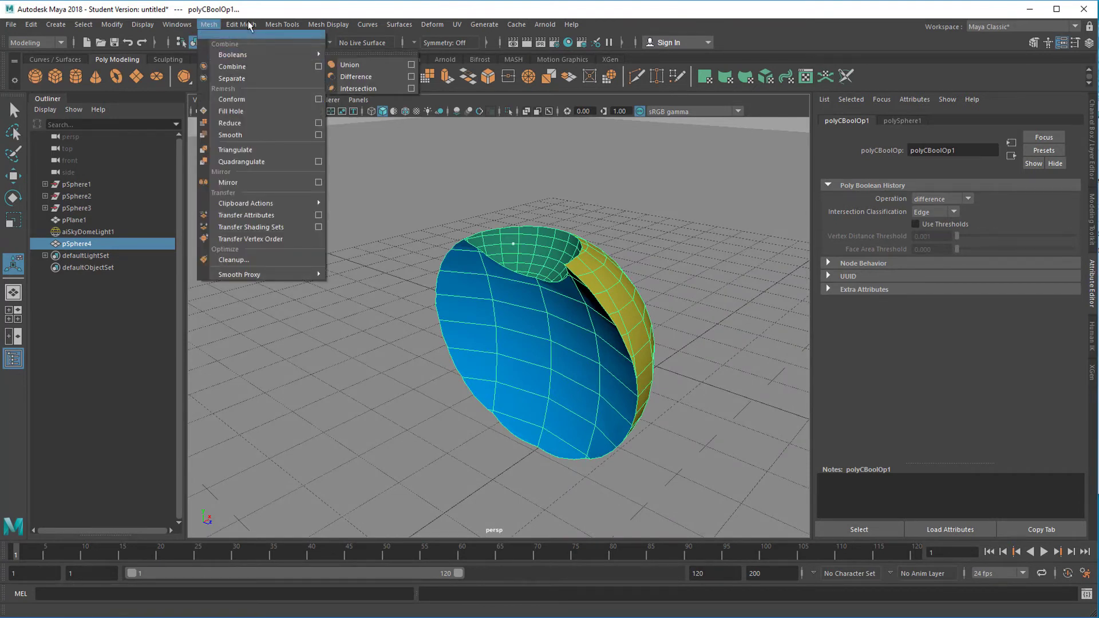
left_click(209, 24)
left_click(241, 24)
left_click(461, 258)
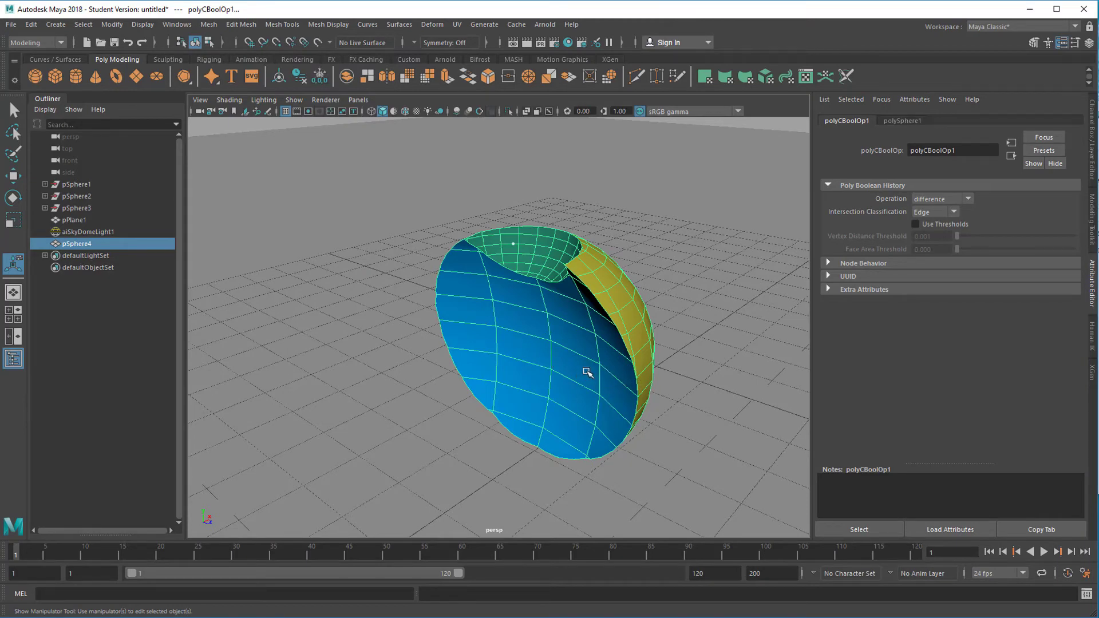
Undo the Boolean difference to restore the three separate spheres
key("ctrl+z")
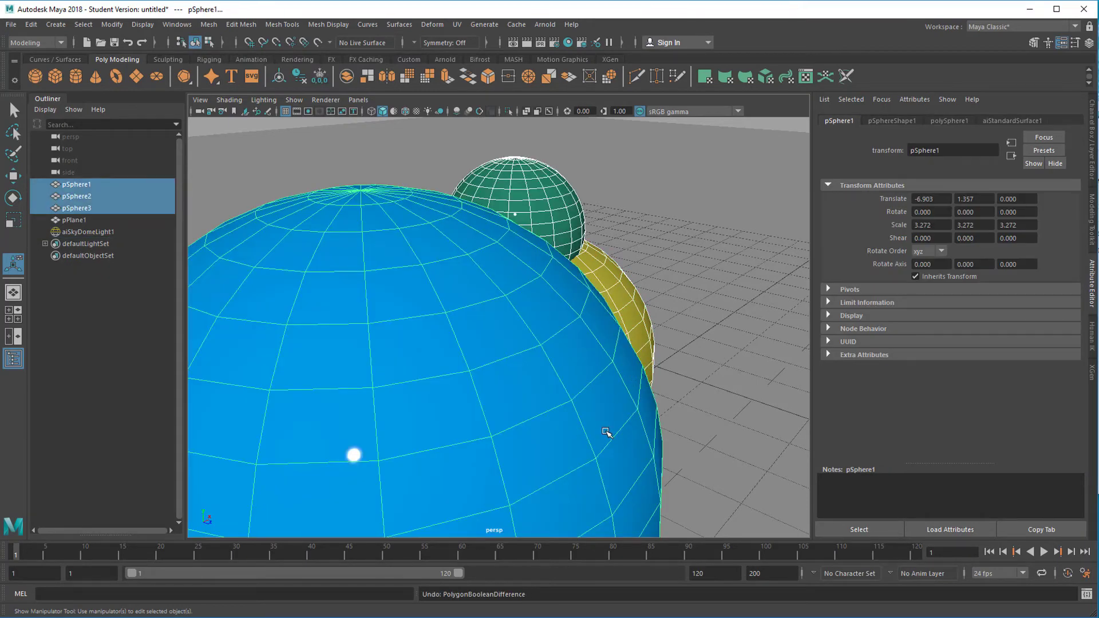
right_click_drag(590, 396, 503, 399, "alt")
left_click_drag(503, 400, 514, 407, "alt")
Select the blue sphere pSphere1, then add the green and yellow spheres to the selection
left_click(599, 210)
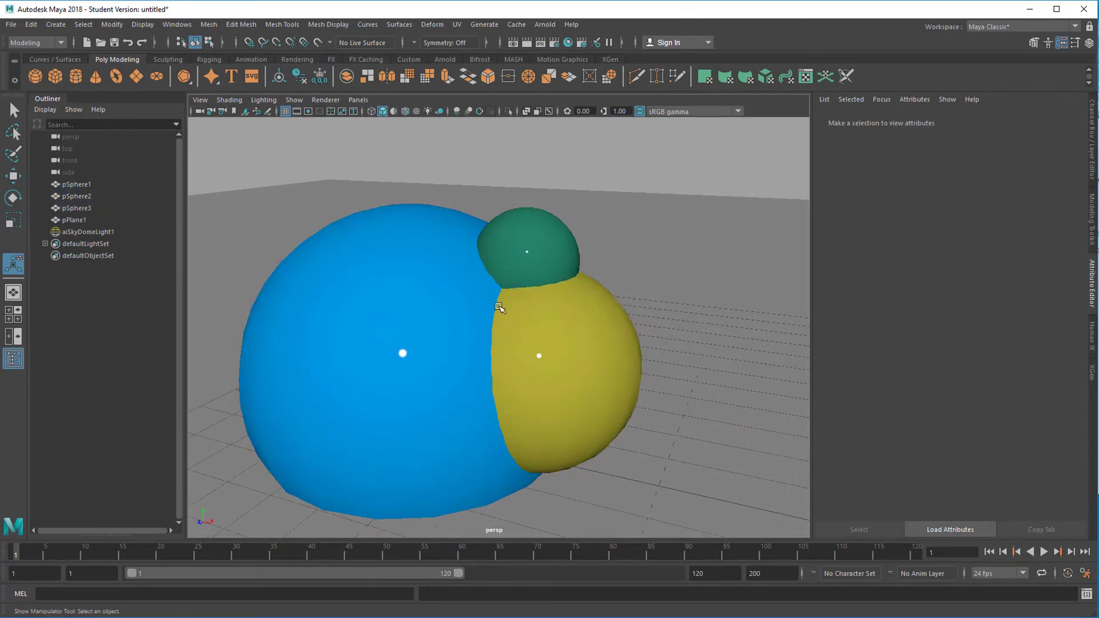
left_click(413, 313)
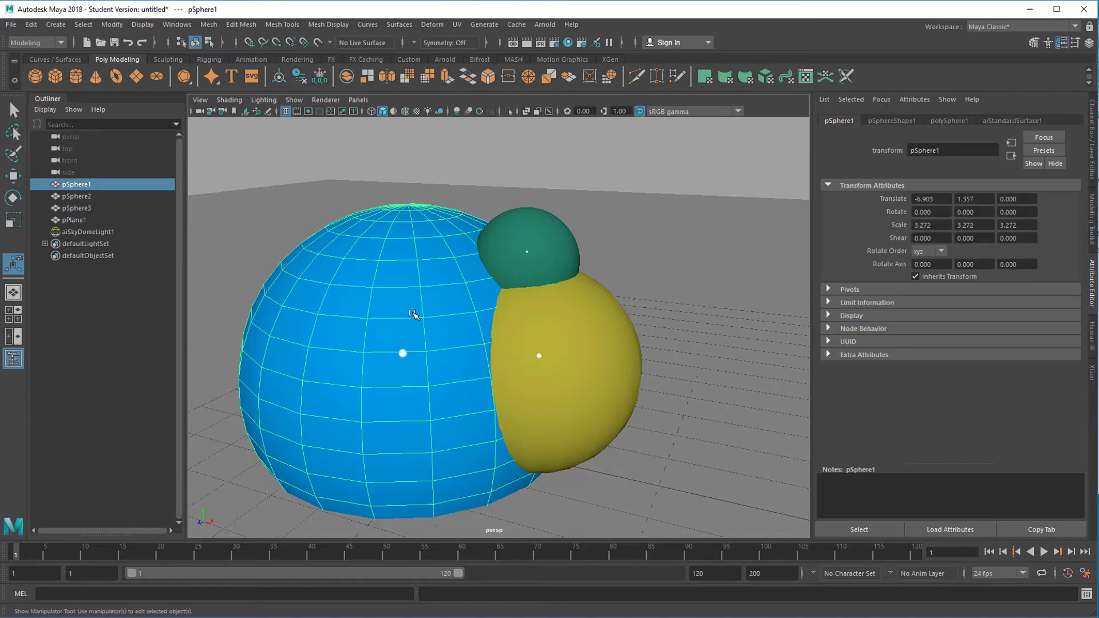
left_click(537, 244, "shift")
left_click(570, 370, "shift")
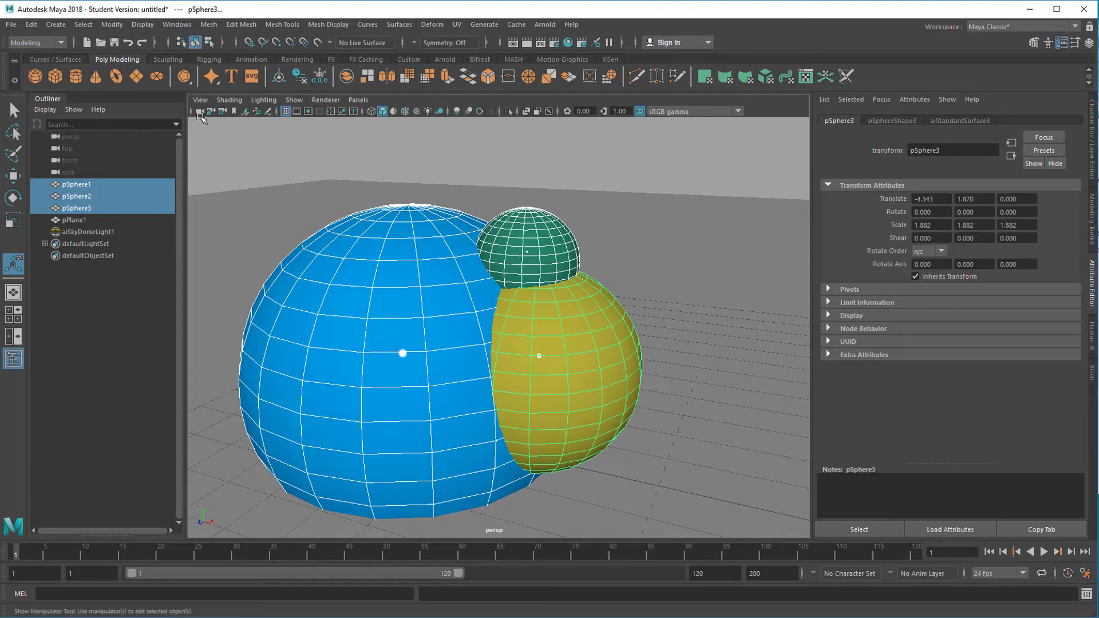
left_click(208, 24)
Apply Mesh > Booleans > Difference, carving the green and yellow spheres out of the blue sphere
mouse_move(217, 55)
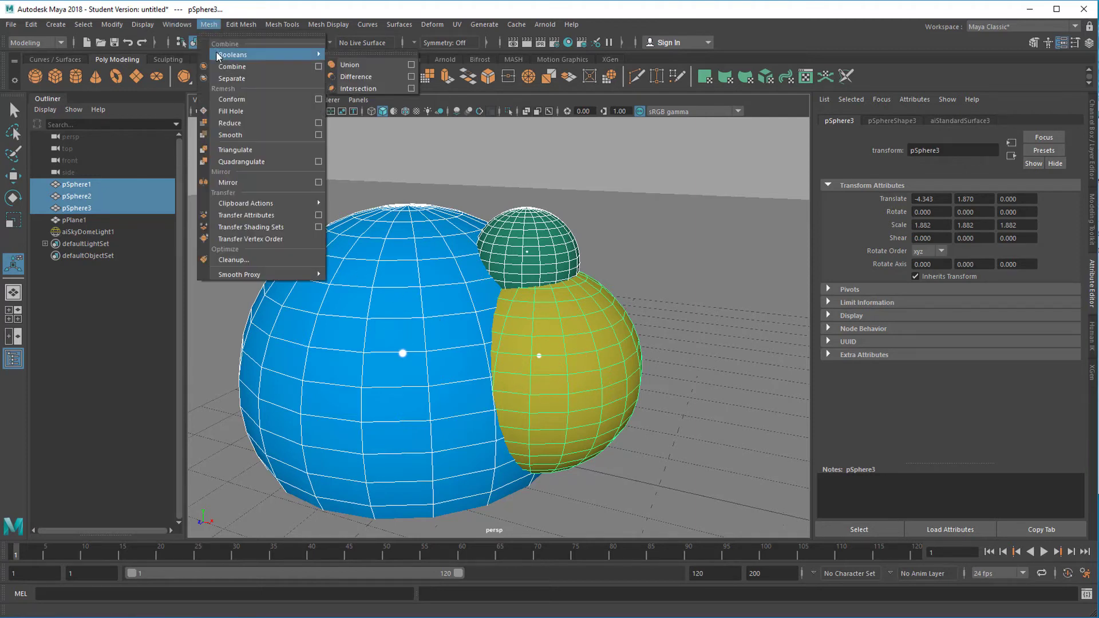
left_click(356, 77)
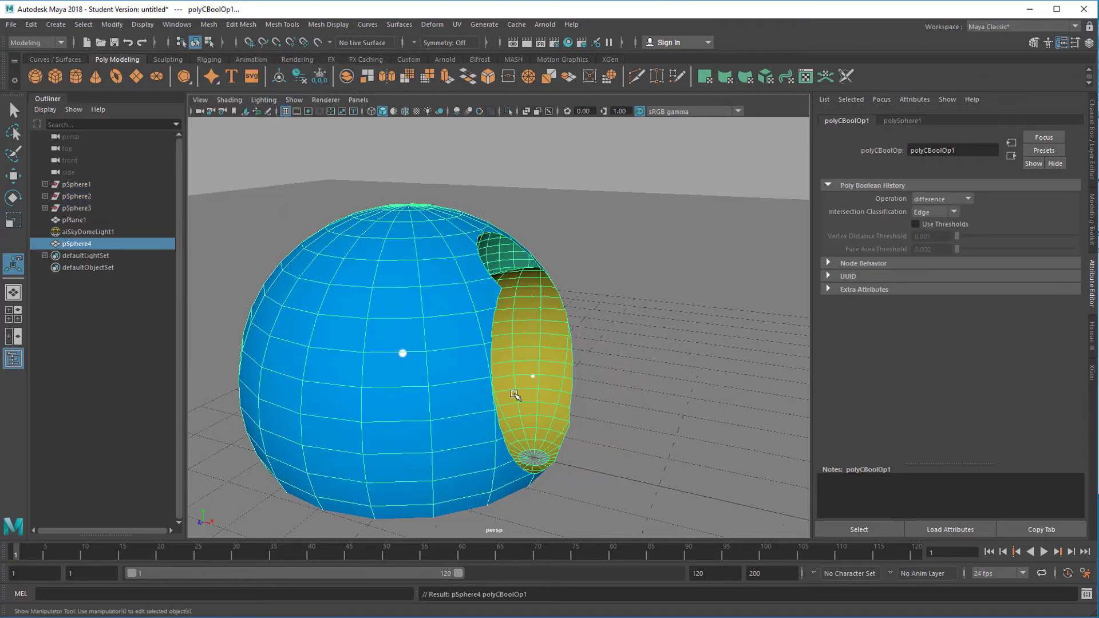
left_click_drag(484, 460, 407, 455, "alt")
Test-render the hollowed mesh in Arnold, close the RenderView, and undo the difference
left_click(544, 24)
left_click(550, 46)
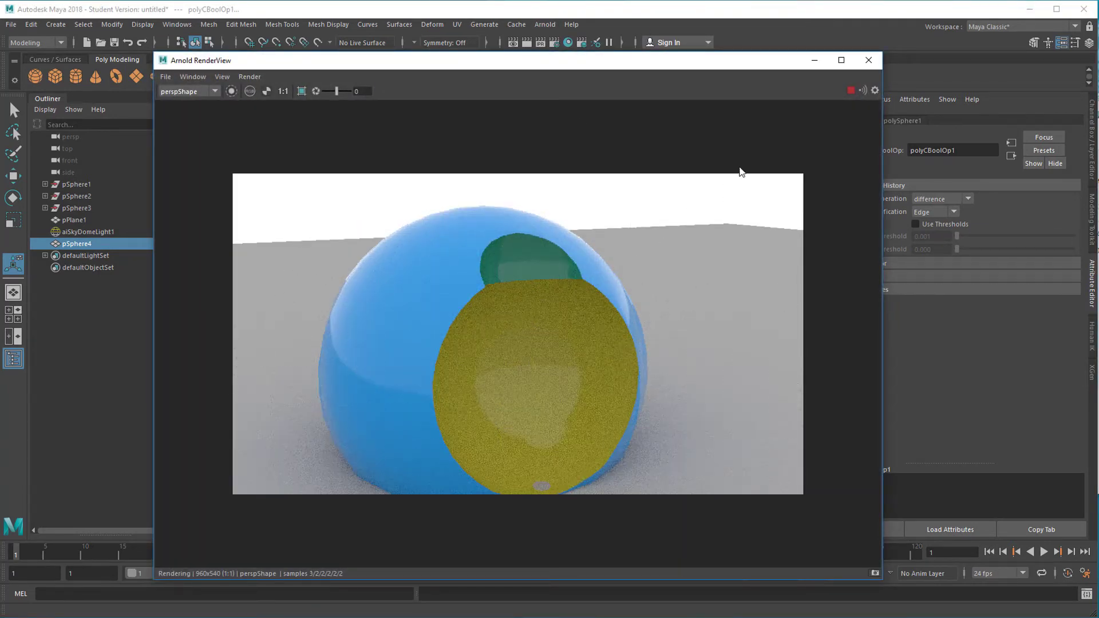
left_click(870, 62)
left_click_drag(538, 378, 541, 355, "alt")
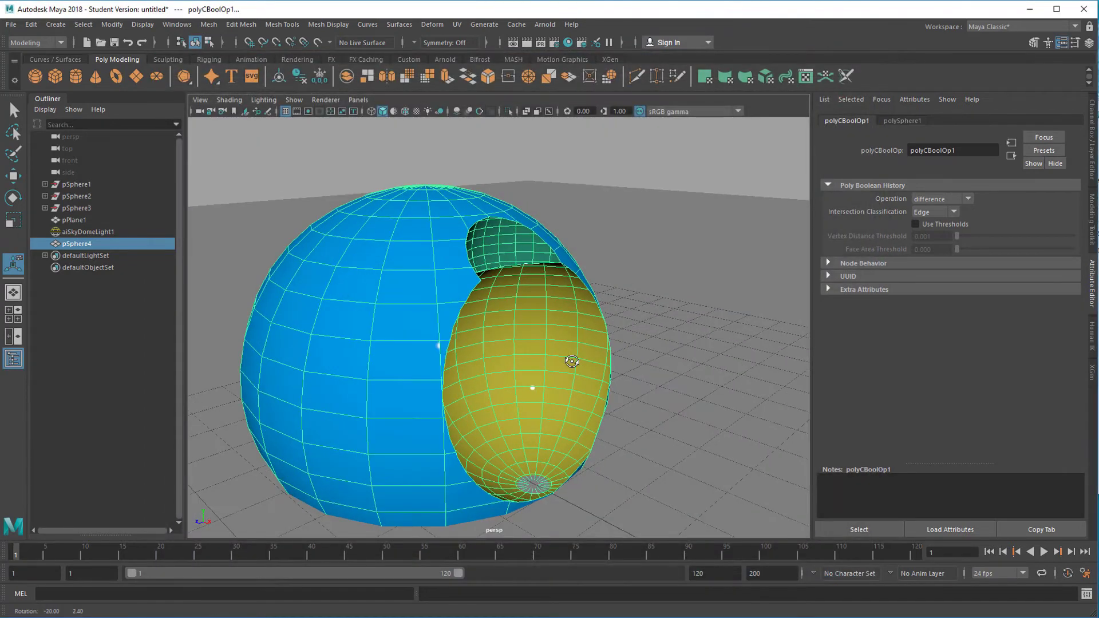
key("ctrl+z")
key("ctrl+z")
key("ctrl+z")
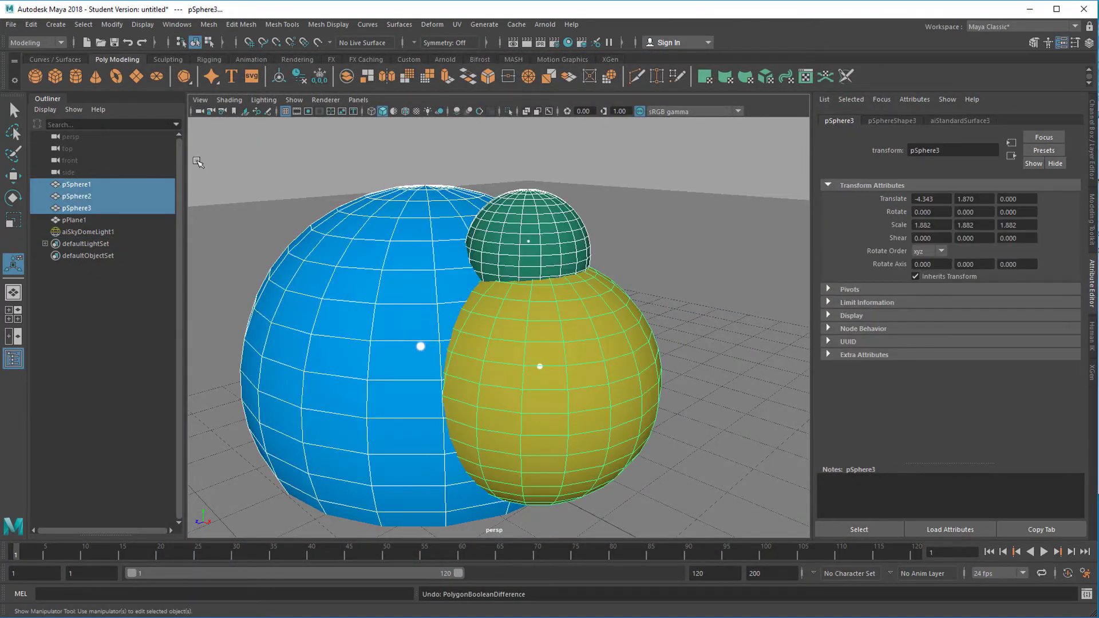
Apply Mesh > Booleans > Intersection to the three spheres and orbit around the lens-shaped pSphere4
left_click_drag(517, 362, 542, 372, "alt")
left_click(213, 27)
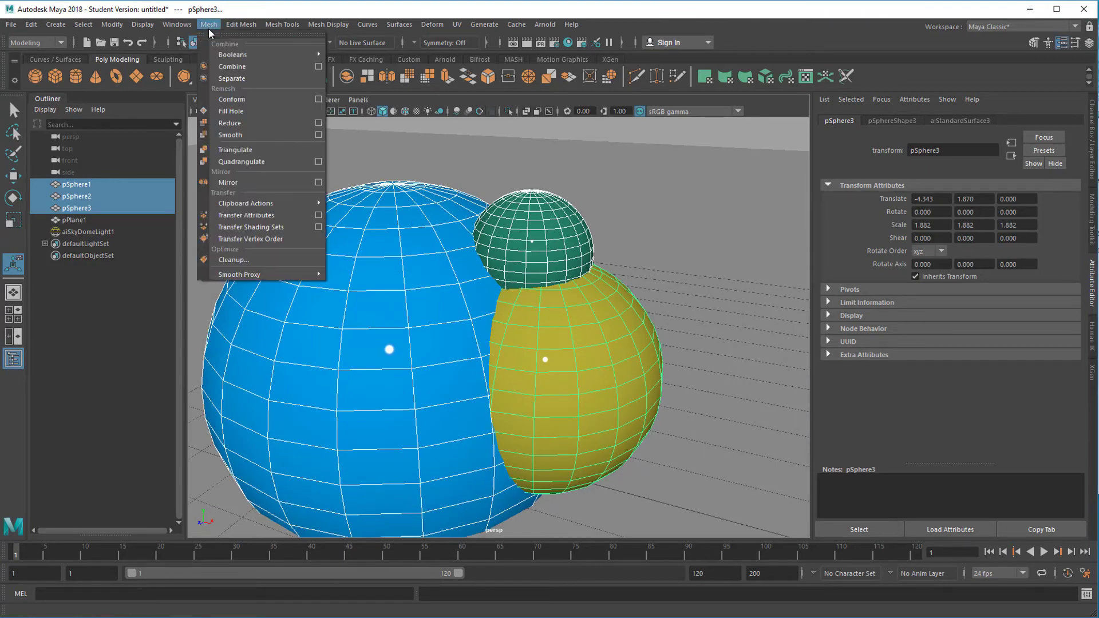
mouse_move(221, 56)
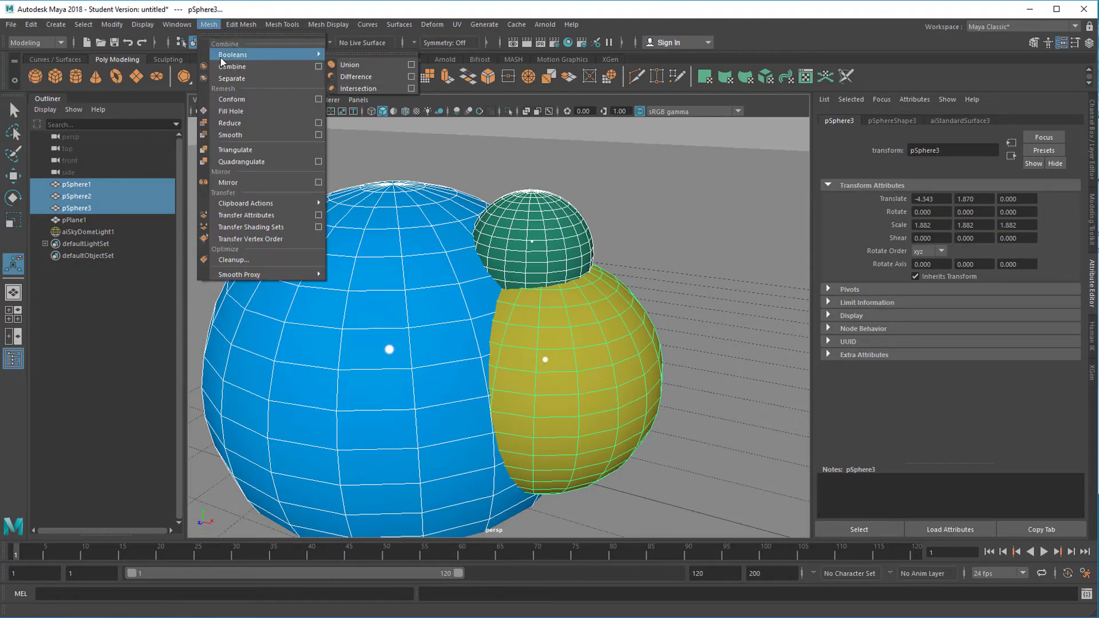
left_click(366, 88)
mouse_move(517, 385)
left_mouse_down("alt")
mouse_move(590, 379)
mouse_move(498, 375)
mouse_move(359, 405)
mouse_move(501, 403)
mouse_move(559, 385)
mouse_move(539, 318)
mouse_move(553, 424)
mouse_move(578, 401)
mouse_move(527, 395)
mouse_move(540, 435)
mouse_move(569, 380)
mouse_move(550, 350)
mouse_move(533, 397)
mouse_move(561, 385)
mouse_move(521, 403)
mouse_move(530, 410)
mouse_move(539, 405)
mouse_move(500, 392)
mouse_move(503, 375)
mouse_move(530, 373)
left_mouse_up("alt")
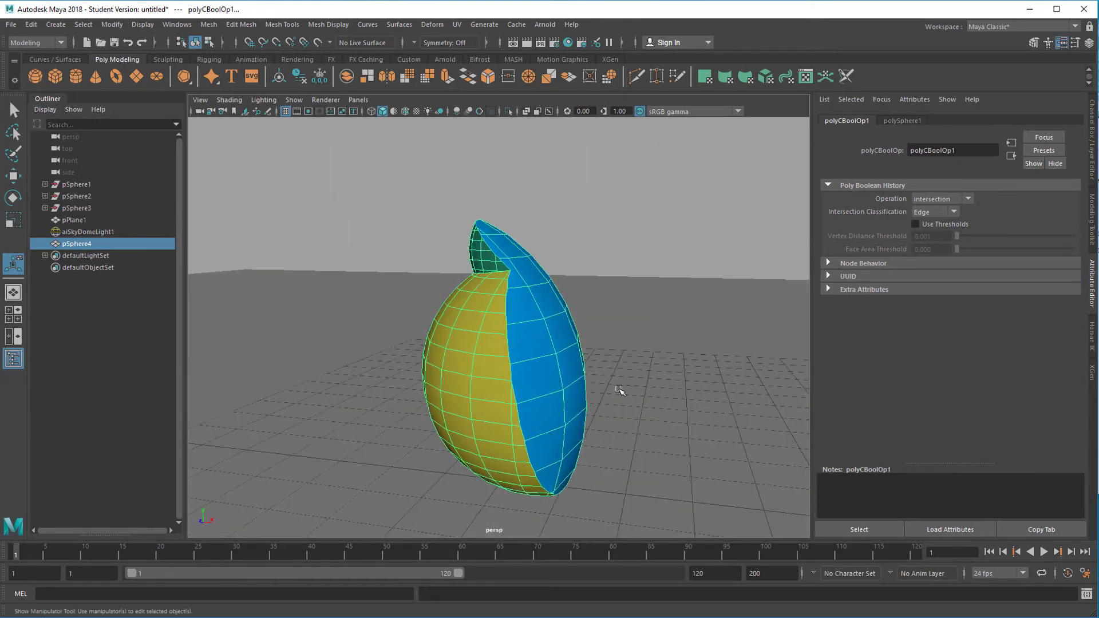
left_click_drag(517, 411, 475, 389, "alt")
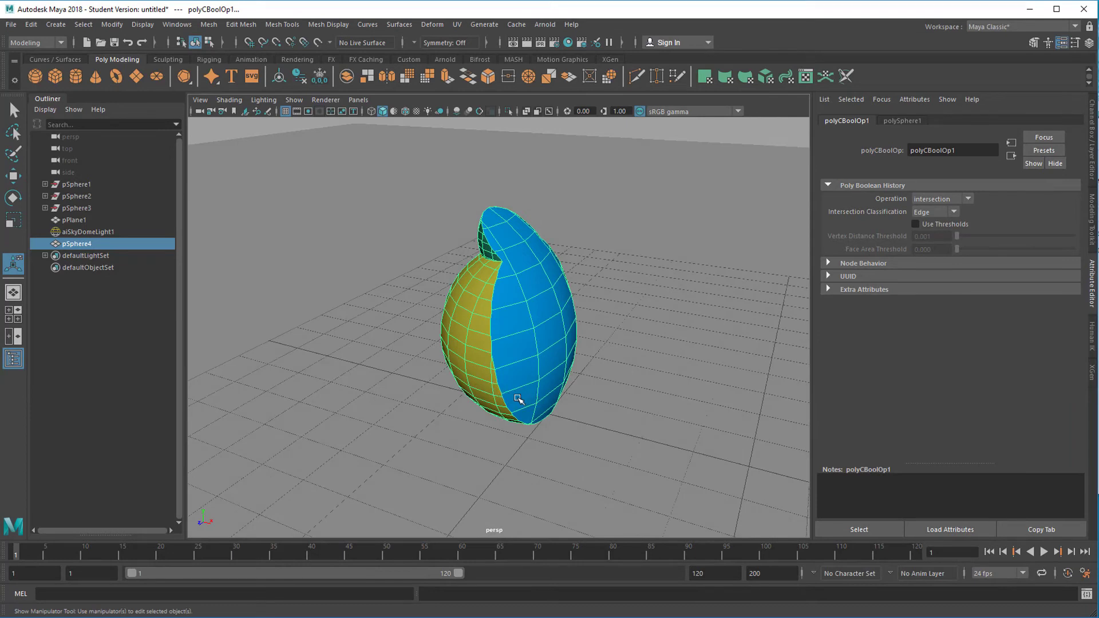
Undo the intersection, then reselect the blue, green and yellow spheres
key("ctrl+z")
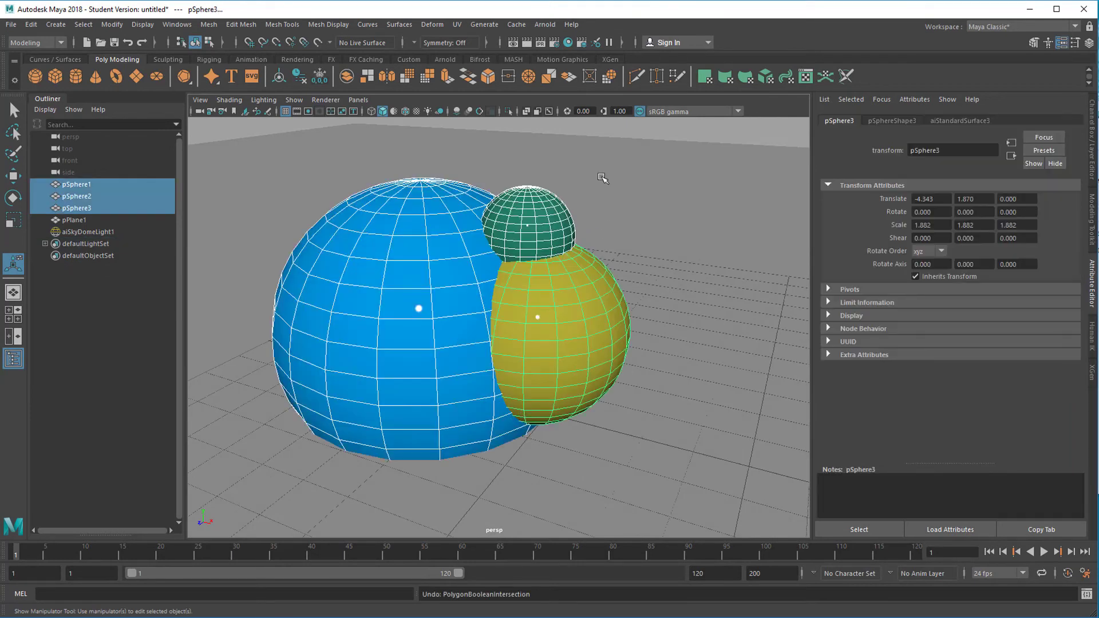
left_click(629, 129)
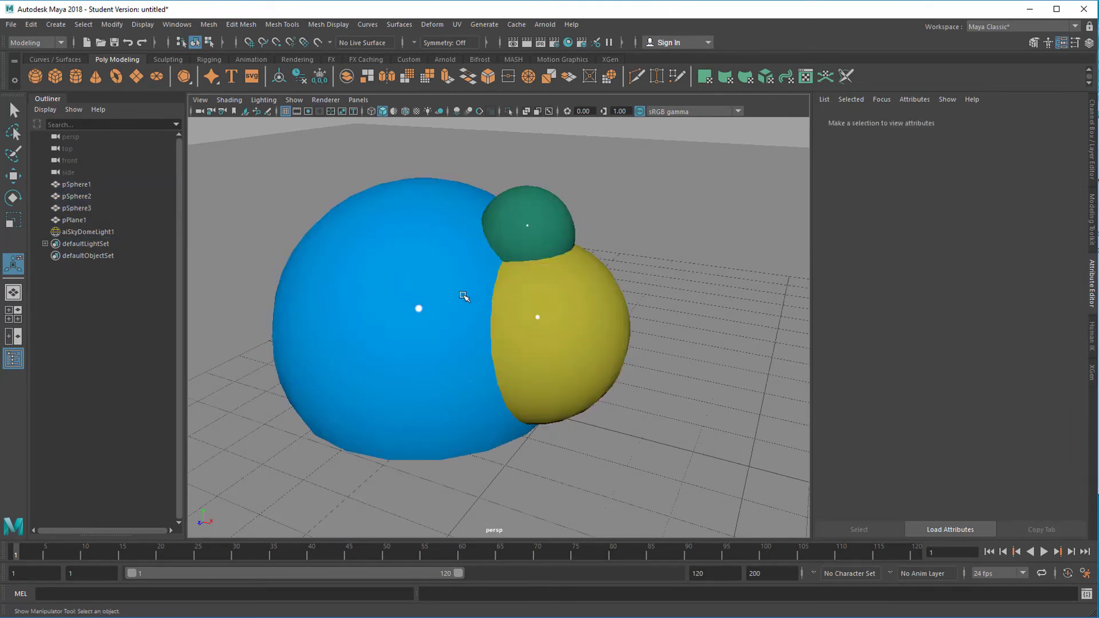
left_click(425, 329)
left_click(557, 204, "shift")
left_click(569, 313, "shift")
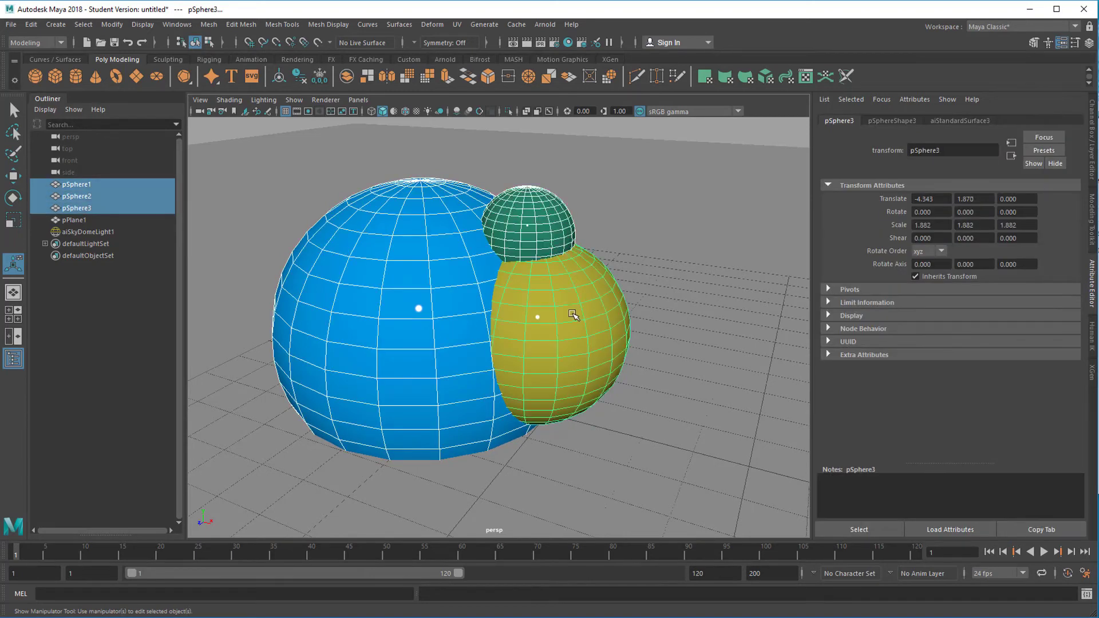
Intersect the three spheres again with Mesh > Booleans > Intersection, inspect it, then undo it
left_click(204, 30)
mouse_move(217, 40)
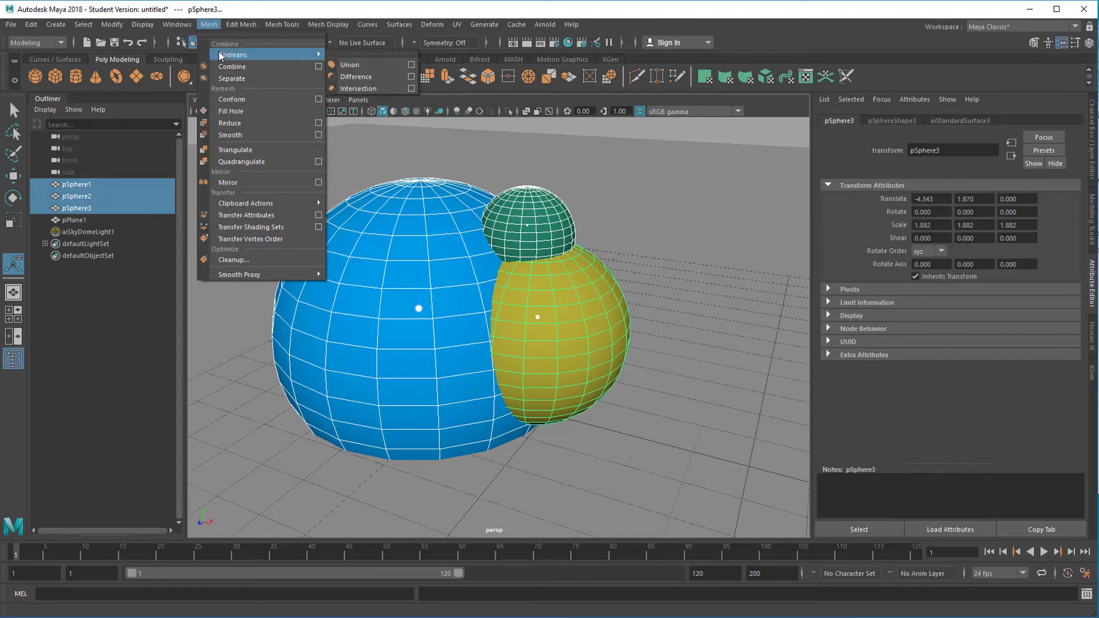
left_click(349, 86)
mouse_move(475, 334)
left_mouse_down("alt")
mouse_move(544, 346)
mouse_move(641, 281)
mouse_move(518, 357)
mouse_move(466, 333)
left_mouse_up("alt")
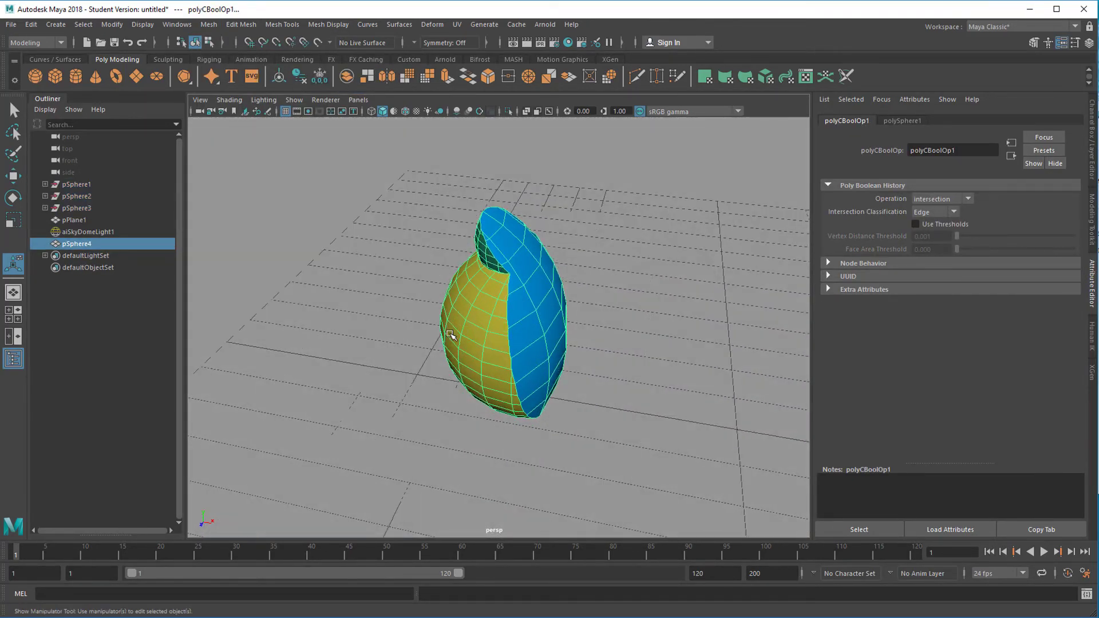
key("ctrl+z")
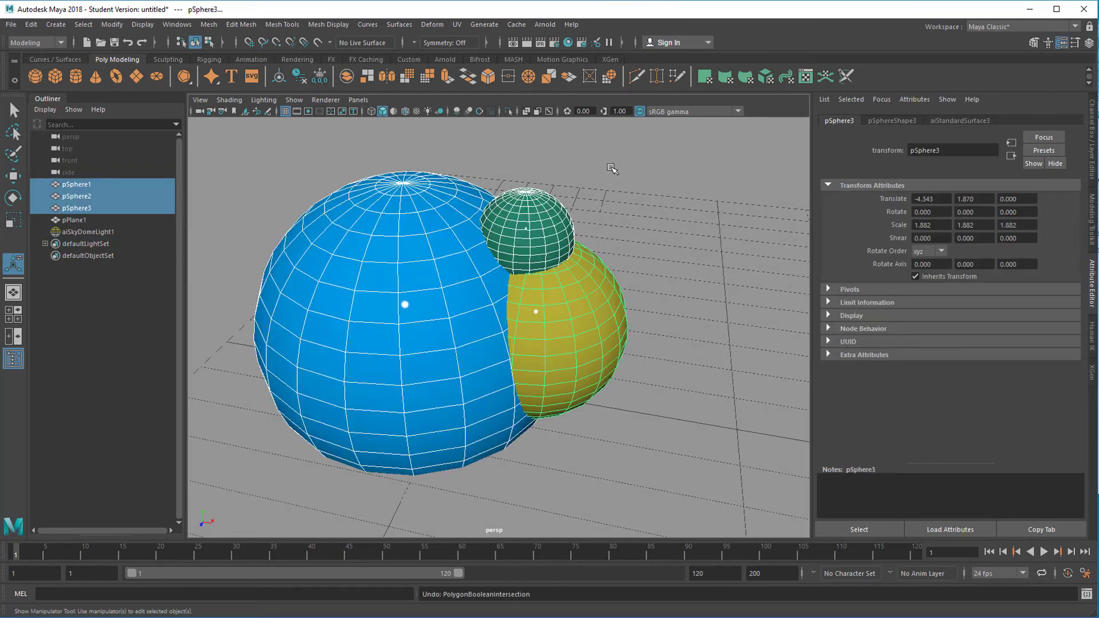
Move the yellow and green spheres down onto the ground beside the blue sphere
left_click(554, 337)
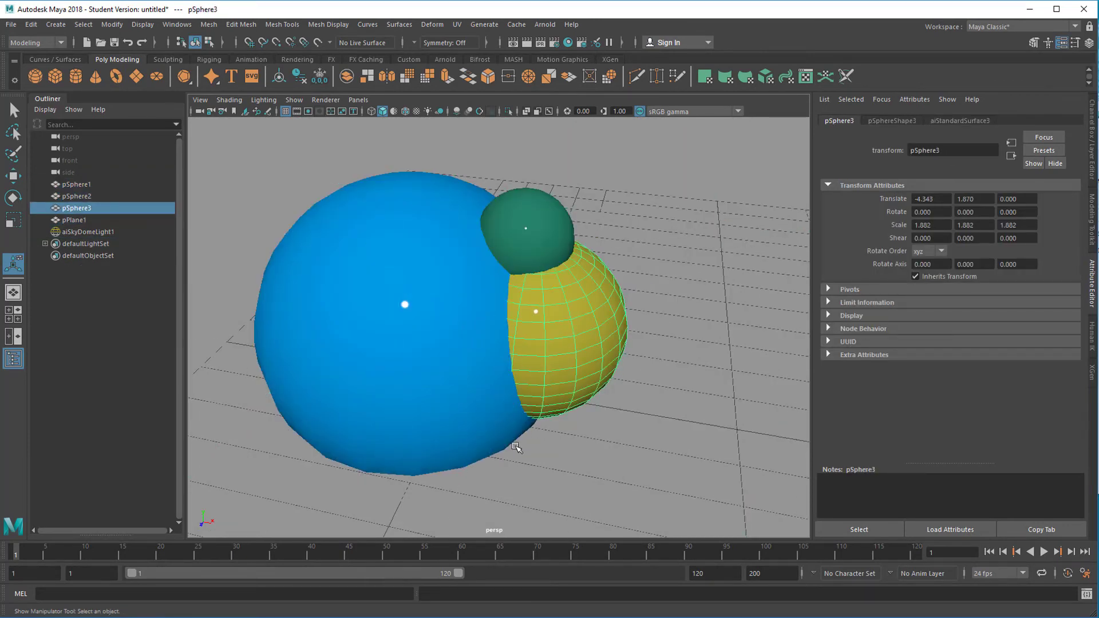
left_click_drag(519, 448, 455, 384, "alt")
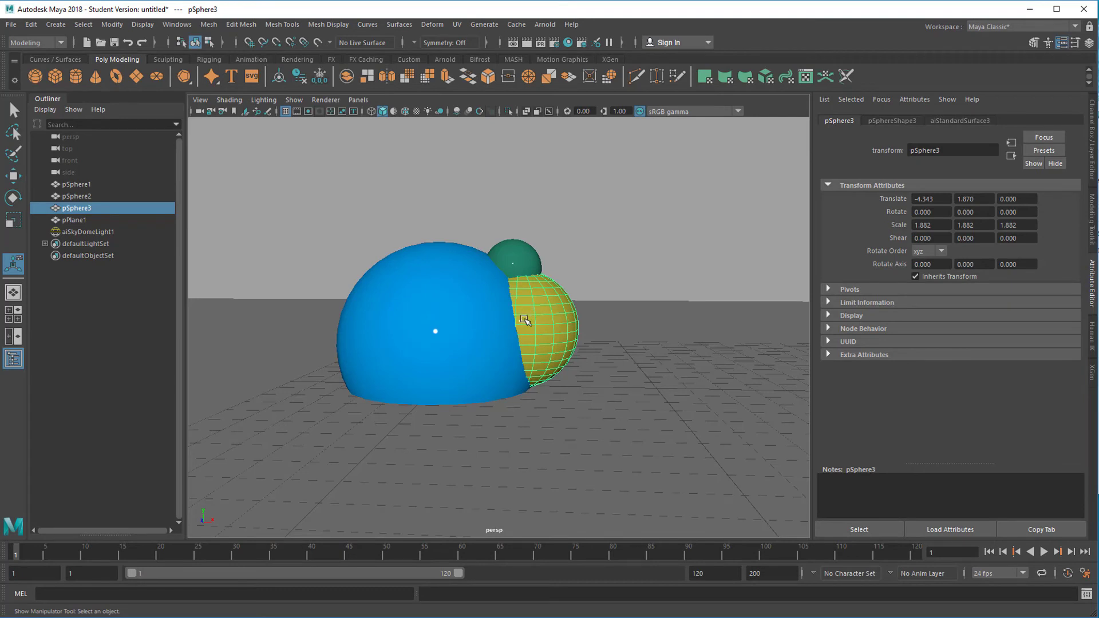
key("w")
left_click_drag(519, 284, 487, 409)
left_click(521, 278)
left_click_drag(537, 283, 548, 409)
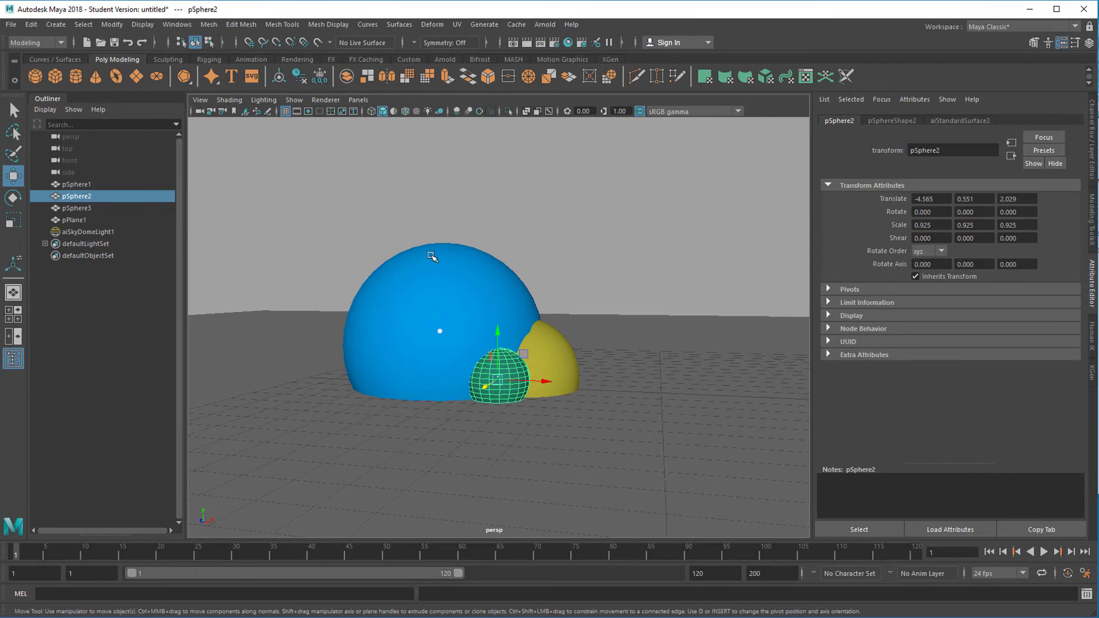
Select the blue, yellow and green spheres together with the ground plane pPlane1
left_click(486, 291)
left_click(555, 350, "shift")
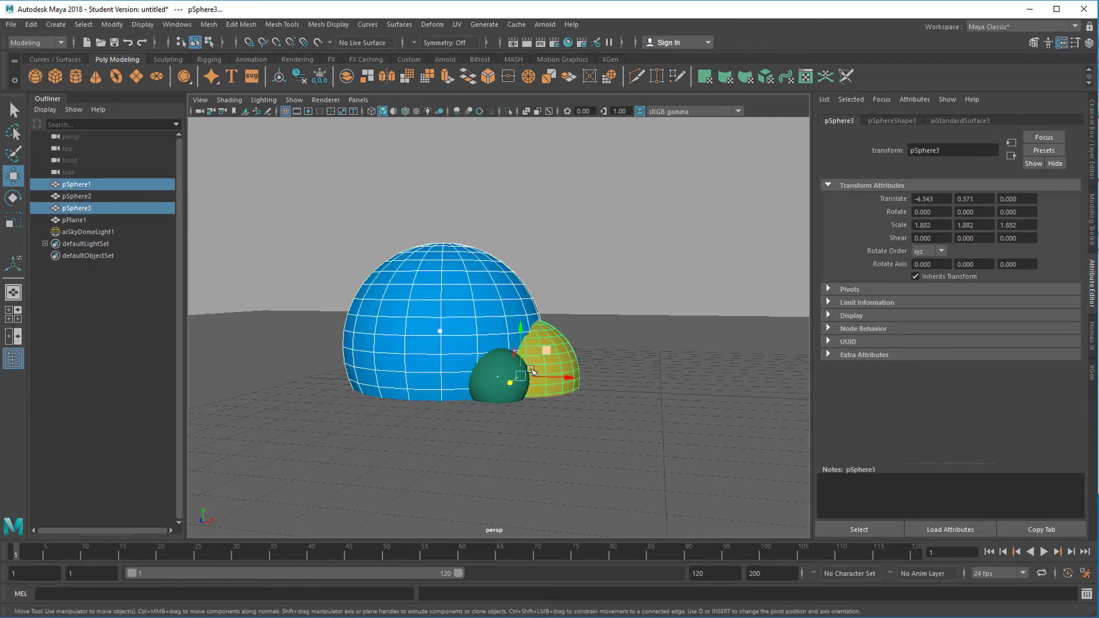
left_click(498, 374, "shift")
left_click(588, 458, "shift")
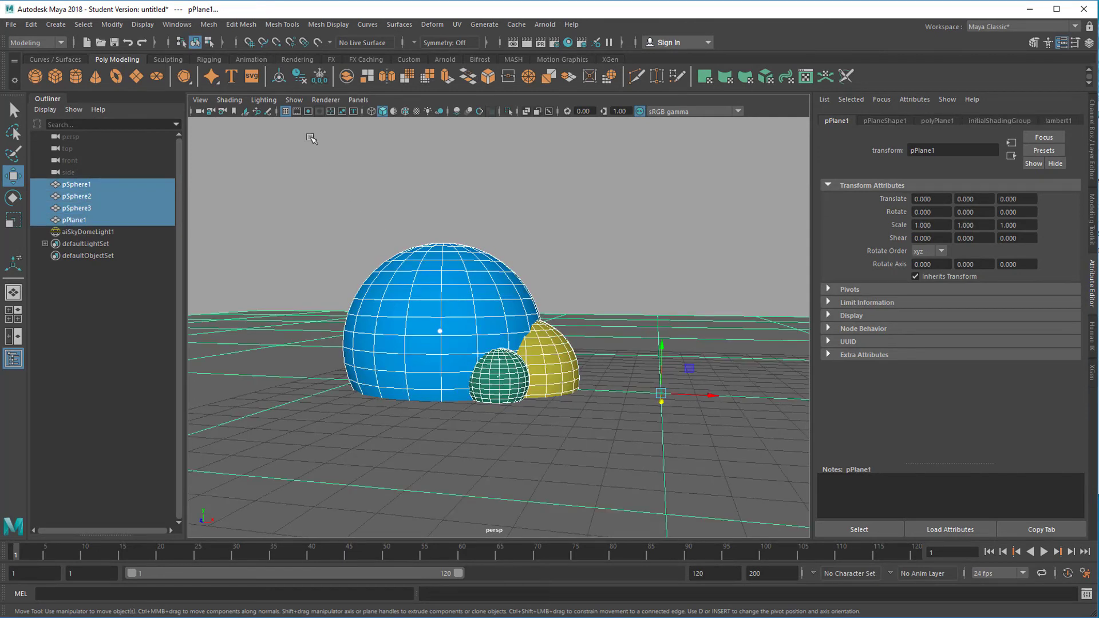
Intersect the spheres with the ground plane using Mesh > Booleans > Intersection, forming the chair-like pSphere4
left_click(209, 25)
mouse_move(226, 52)
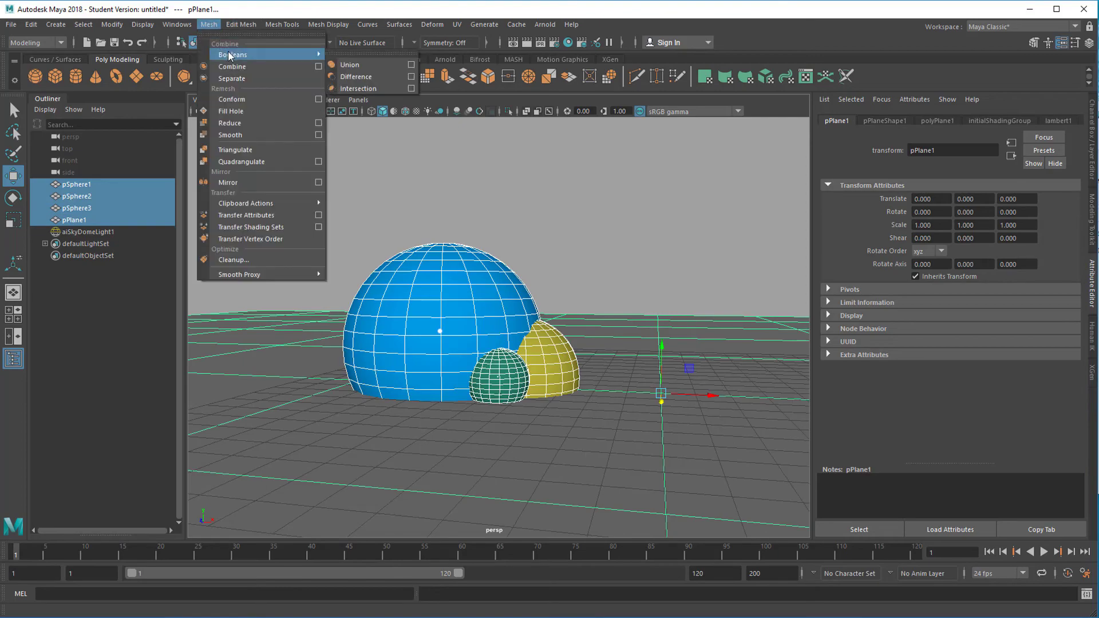
left_click(361, 87)
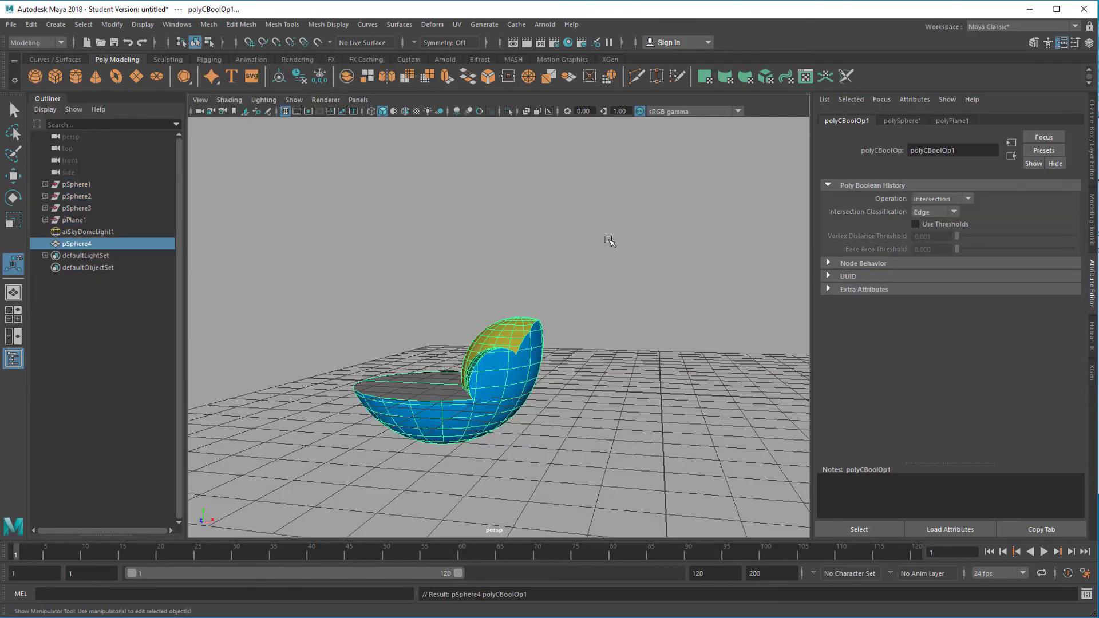
left_click_drag(551, 347, 613, 363, "alt")
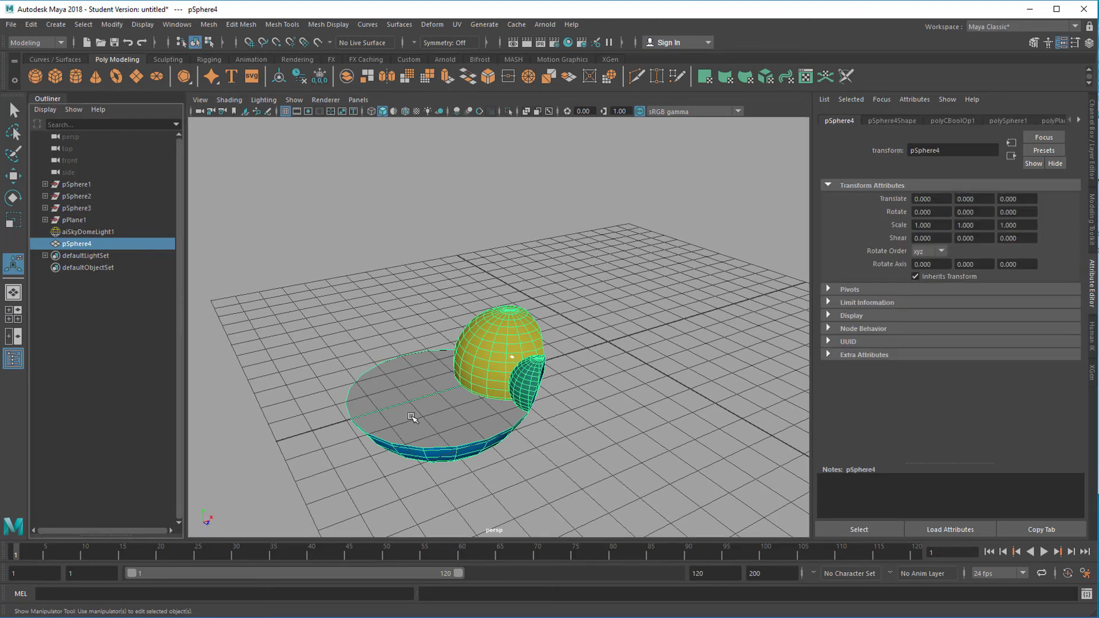
Move pSphere4 to translate X 3.851, Y 2.796 and orbit to check its underside
key("w")
left_click_drag(451, 345, 385, 315)
left_click_drag(464, 314, 587, 307)
left_click_drag(541, 403, 528, 391, "alt")
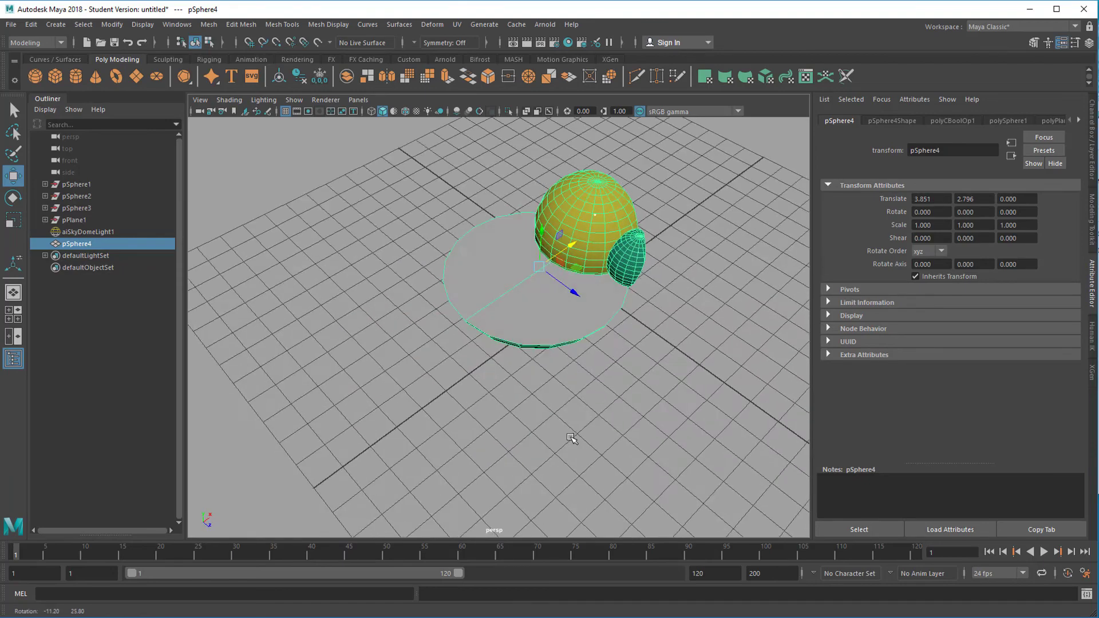
left_click_drag(637, 365, 443, 373, "alt")
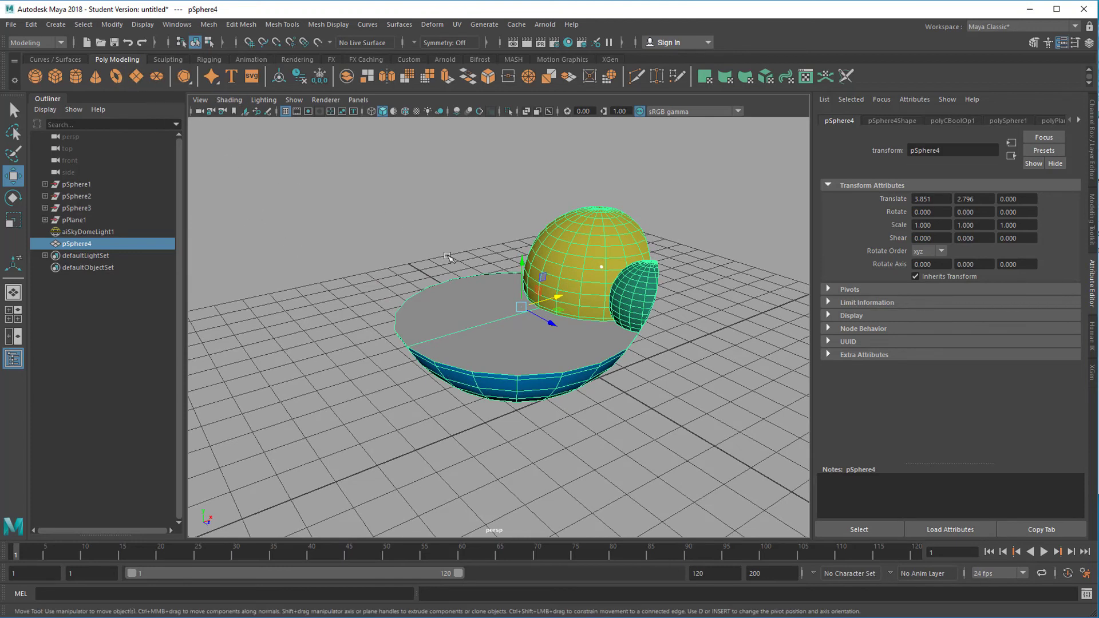
left_click(549, 30)
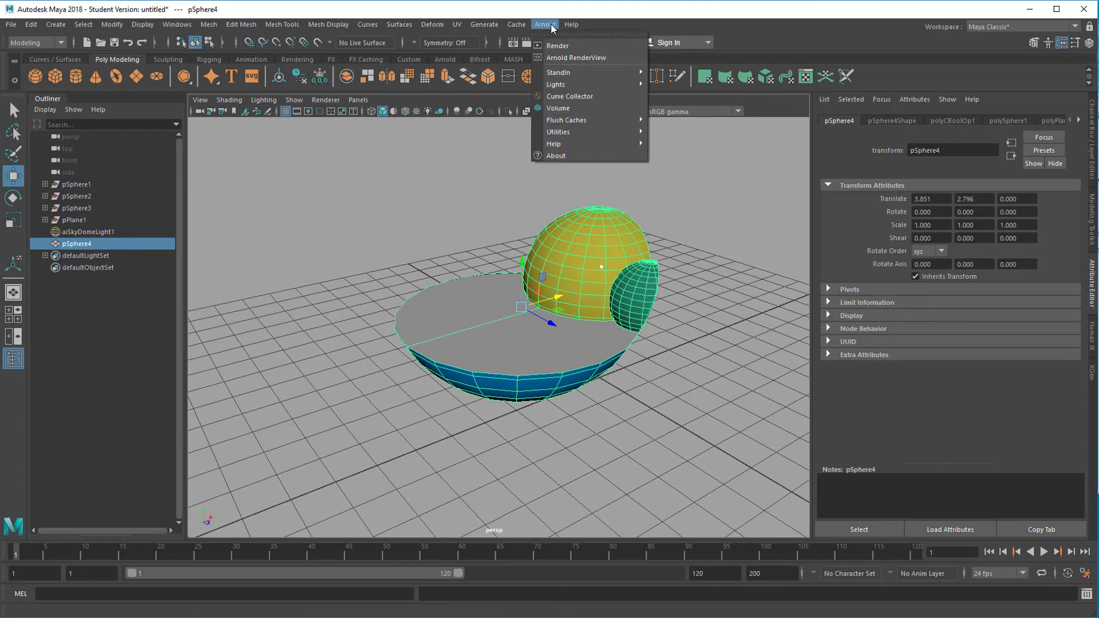
left_click(559, 43)
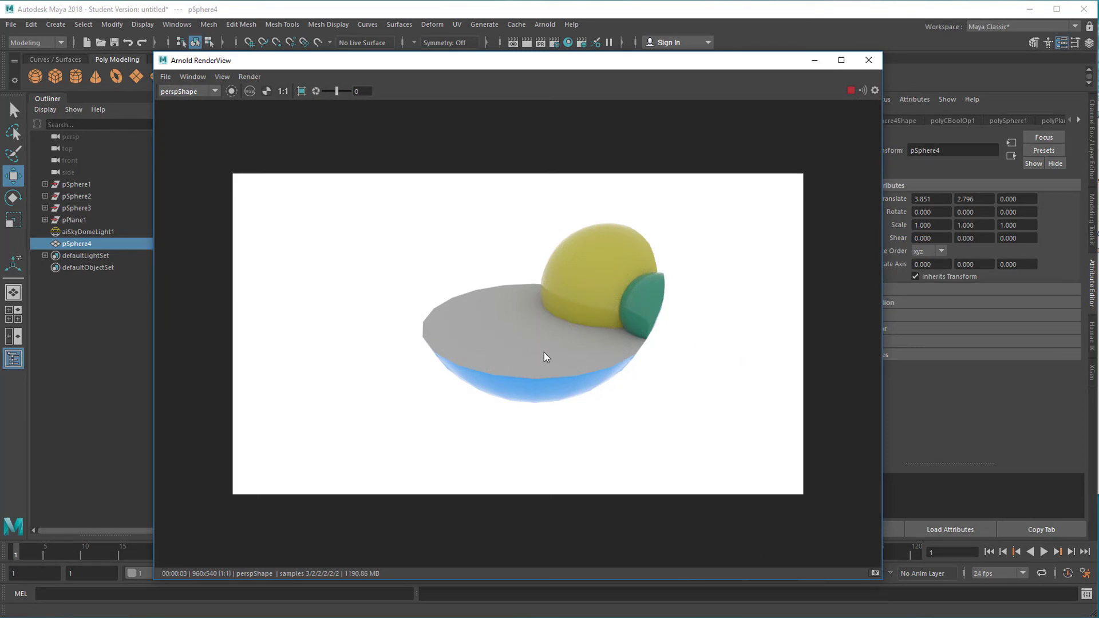
left_click(869, 60)
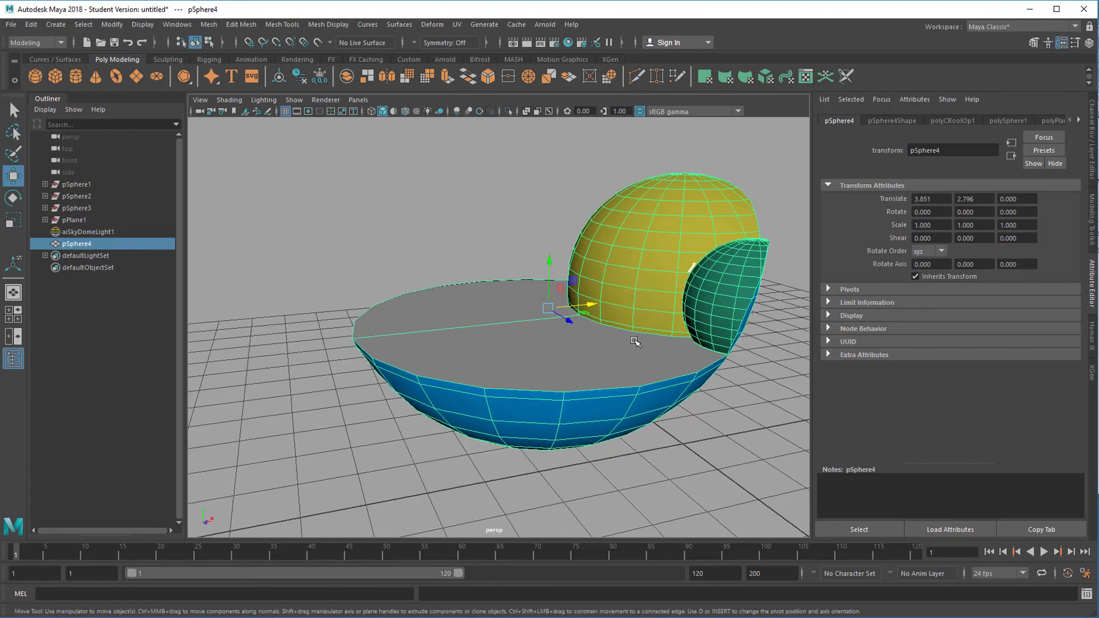
scroll(573, 370, "up", 3)
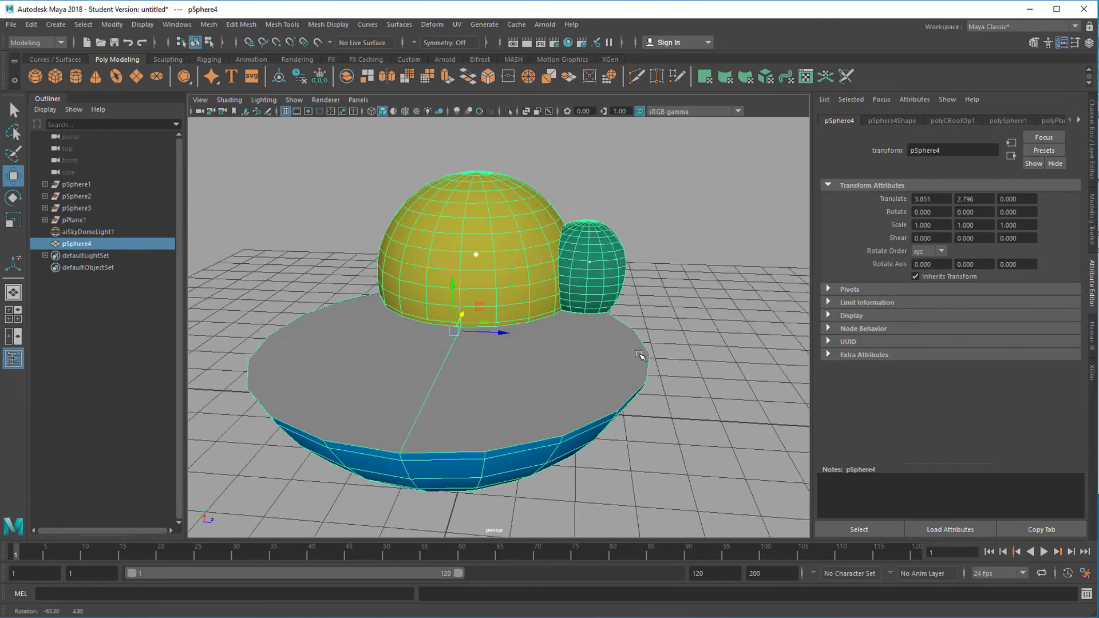